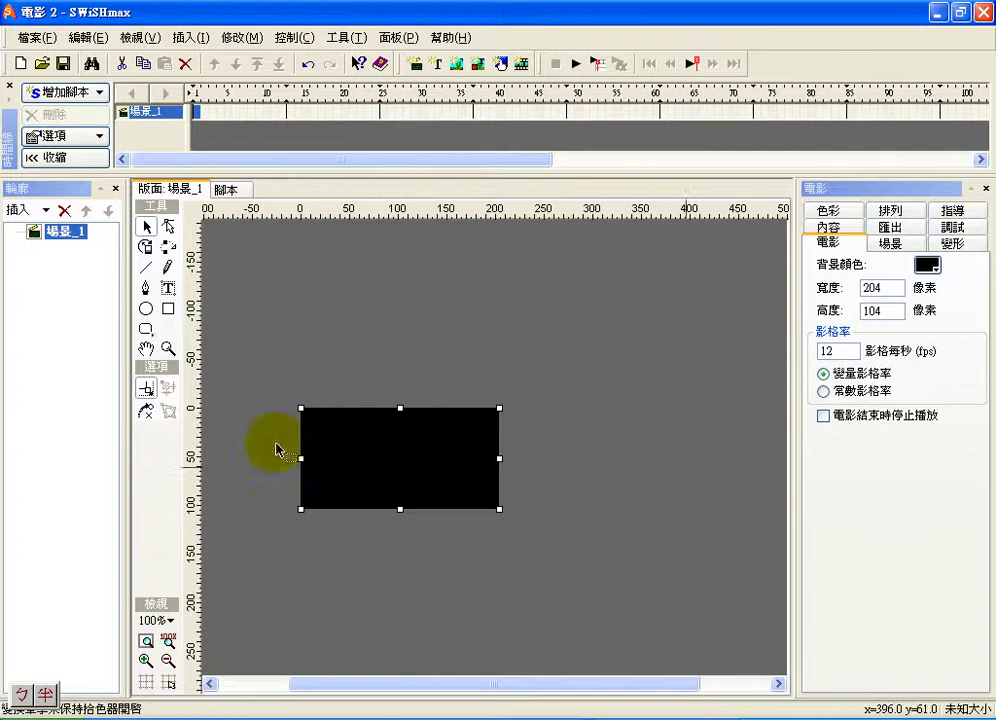
- Import 1.jpg, 2.jpg and 3.jpg from the 範例3：花火節 folder onto the stage and enlarge the timeline to show all three layers
{"action": "left_click", "coordinate": [168, 642]}
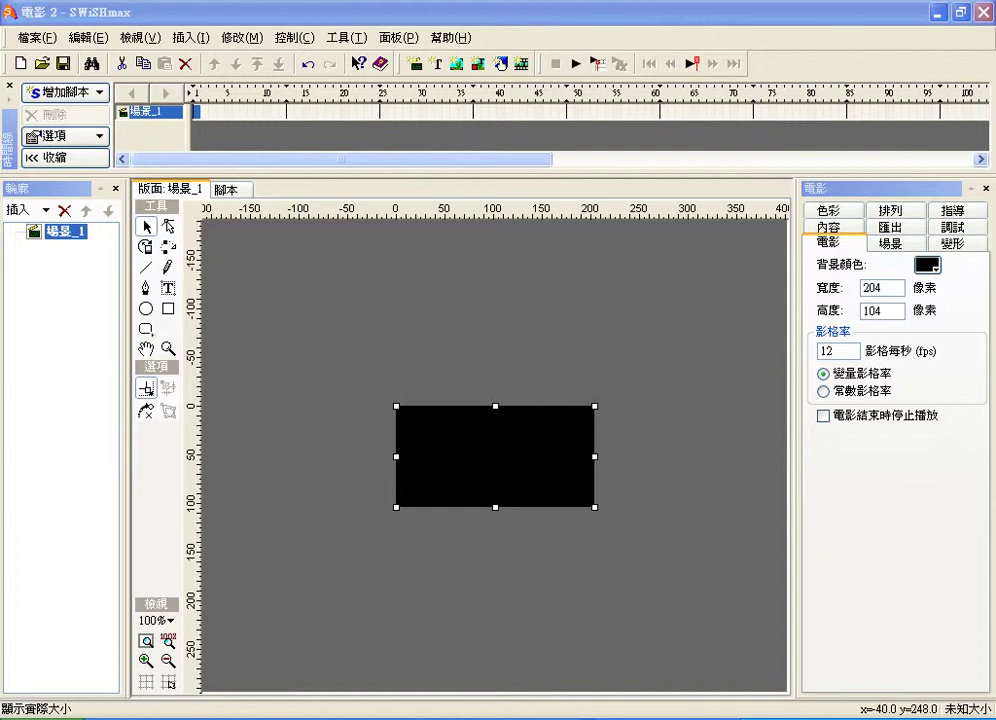
{"action": "key", "text": "alt+Tab"}
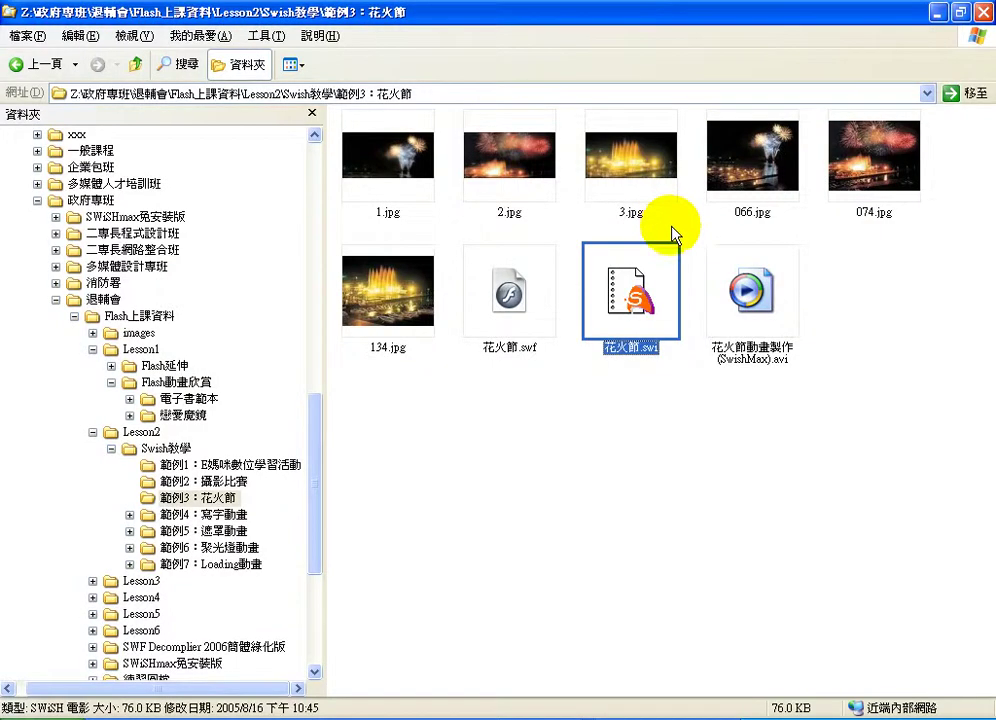
{"action": "left_click_drag", "start_coordinate": [672, 232], "coordinate": [370, 165]}
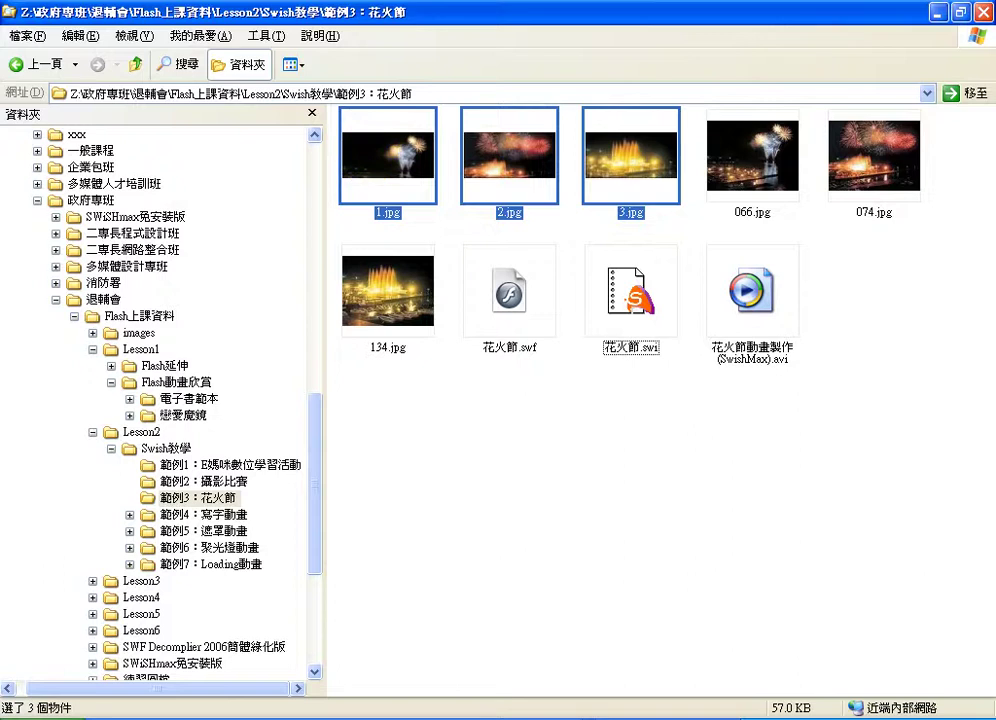
{"action": "left_click_drag", "start_coordinate": [450, 194], "coordinate": [389, 600]}
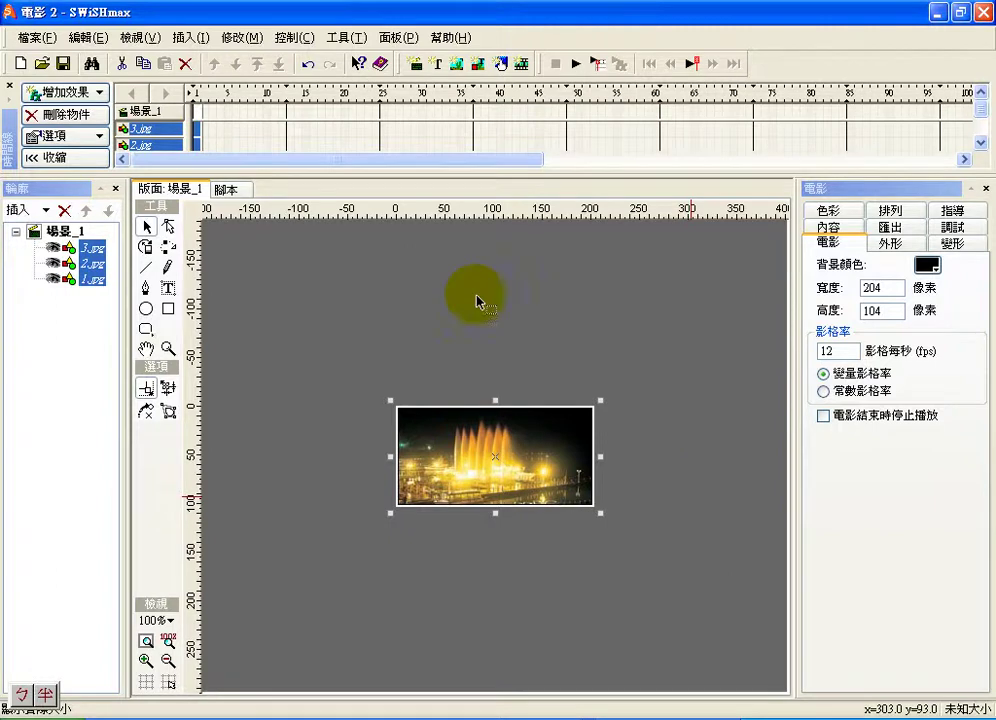
{"action": "left_click_drag", "start_coordinate": [340, 171], "coordinate": [343, 250]}
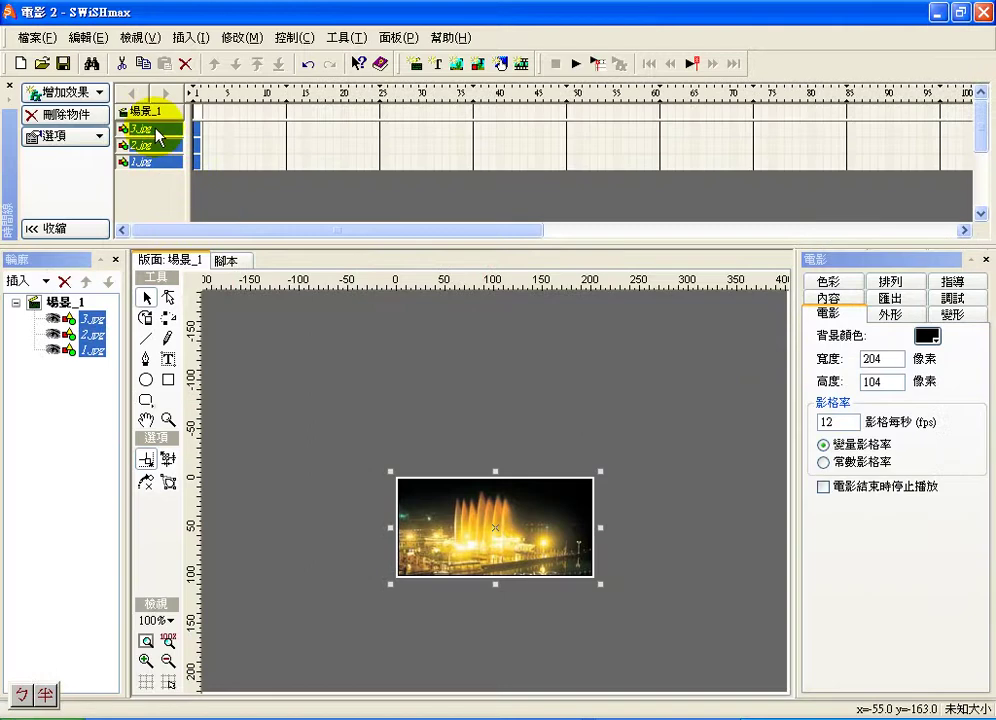
- Examine the image layers in the timeline and view the finished 2005 日月潭花火節 animation as a reference
{"action": "left_click", "coordinate": [289, 128]}
{"action": "left_click", "coordinate": [140, 128]}
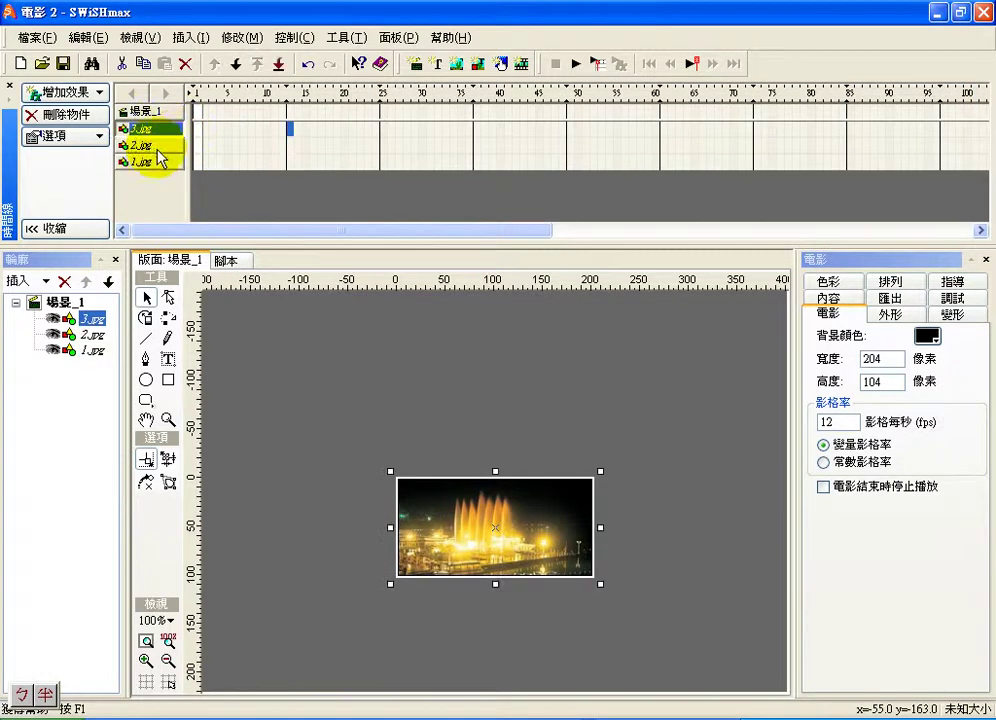
{"action": "left_click", "coordinate": [150, 162]}
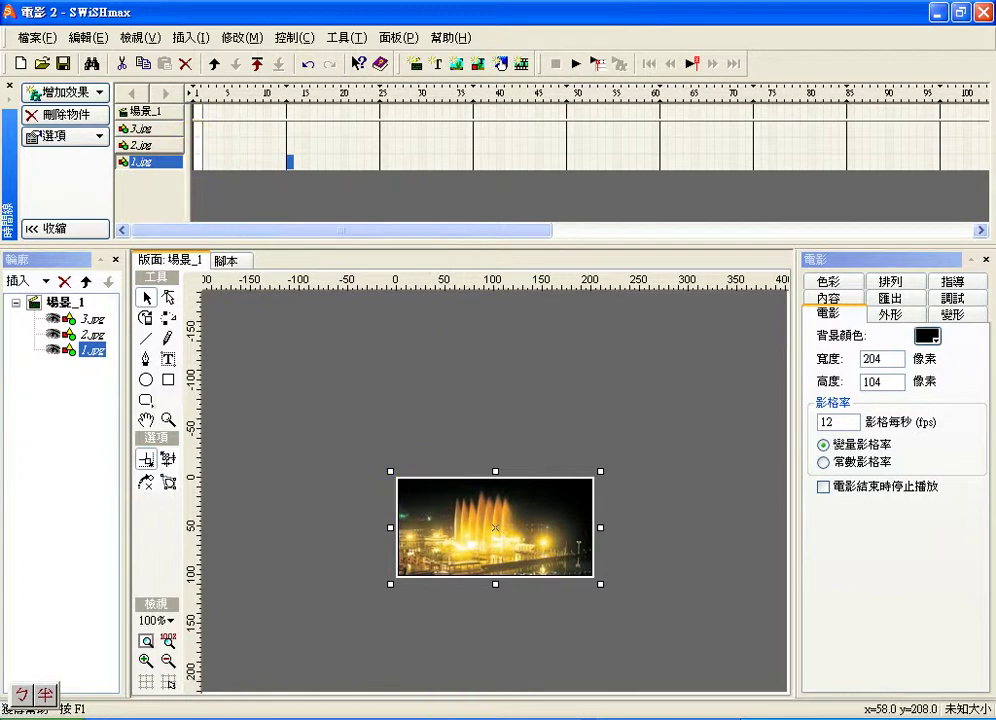
{"action": "key", "text": "ctrl+t"}
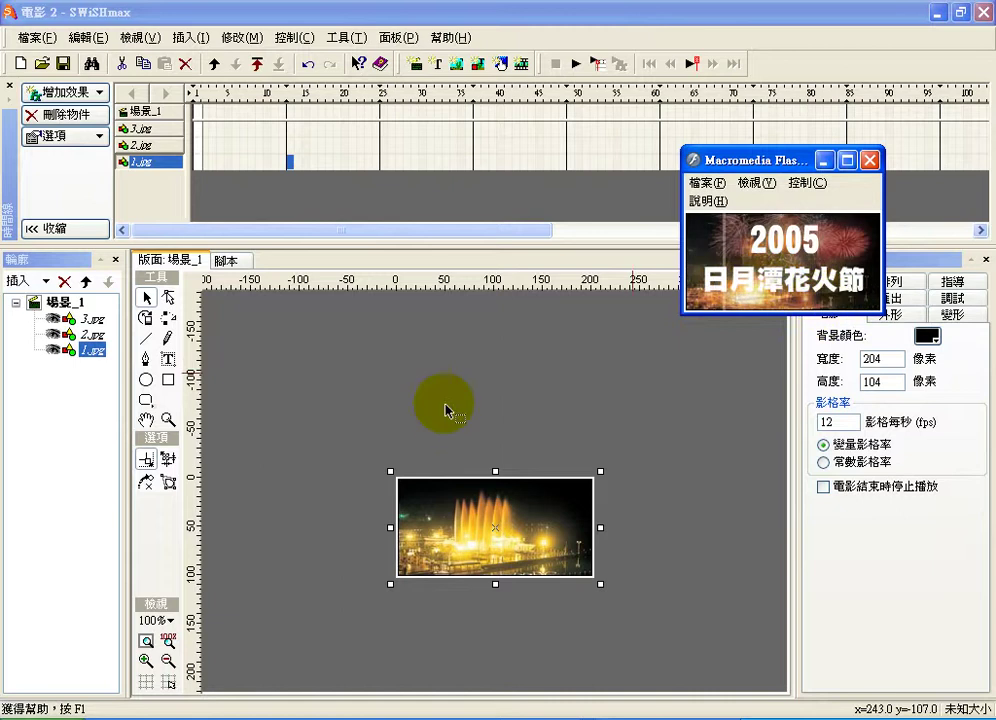
{"action": "left_click", "coordinate": [378, 472]}
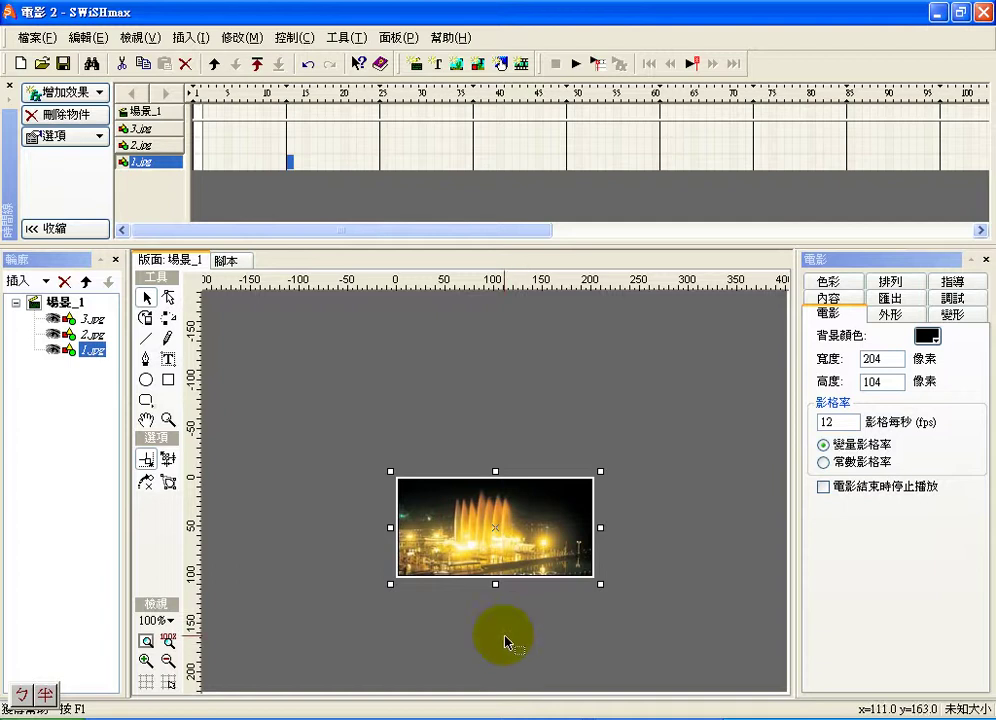
- Add a fade-in (淡入) effect to 3.jpg starting at frame 1
{"action": "left_click", "coordinate": [197, 127]}
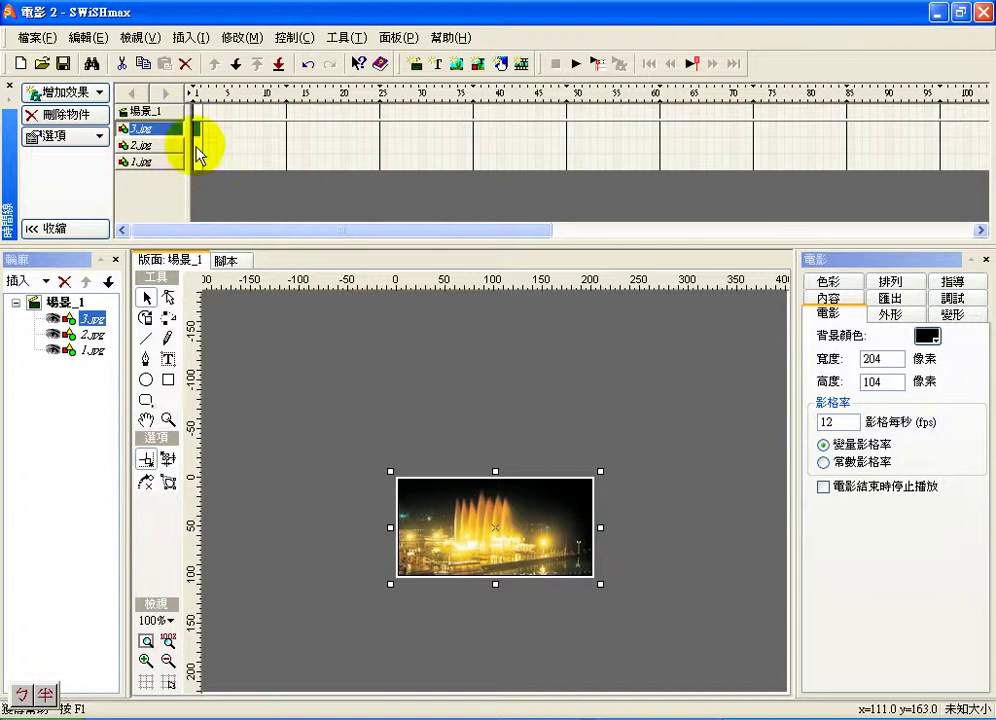
{"action": "left_click", "coordinate": [98, 93]}
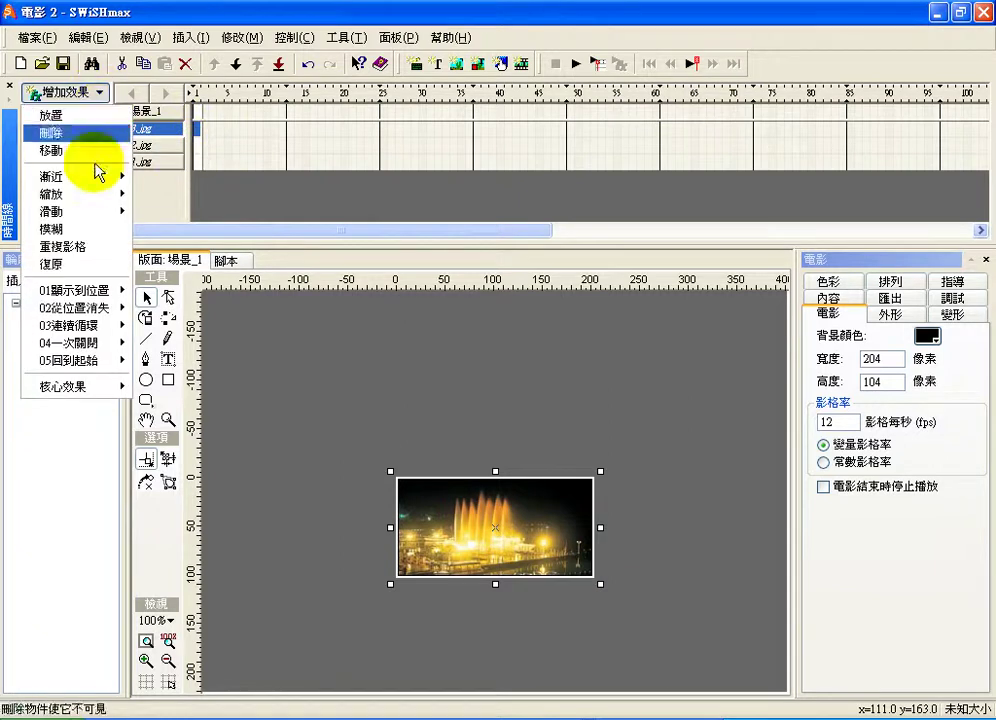
{"action": "mouse_move", "coordinate": [98, 184]}
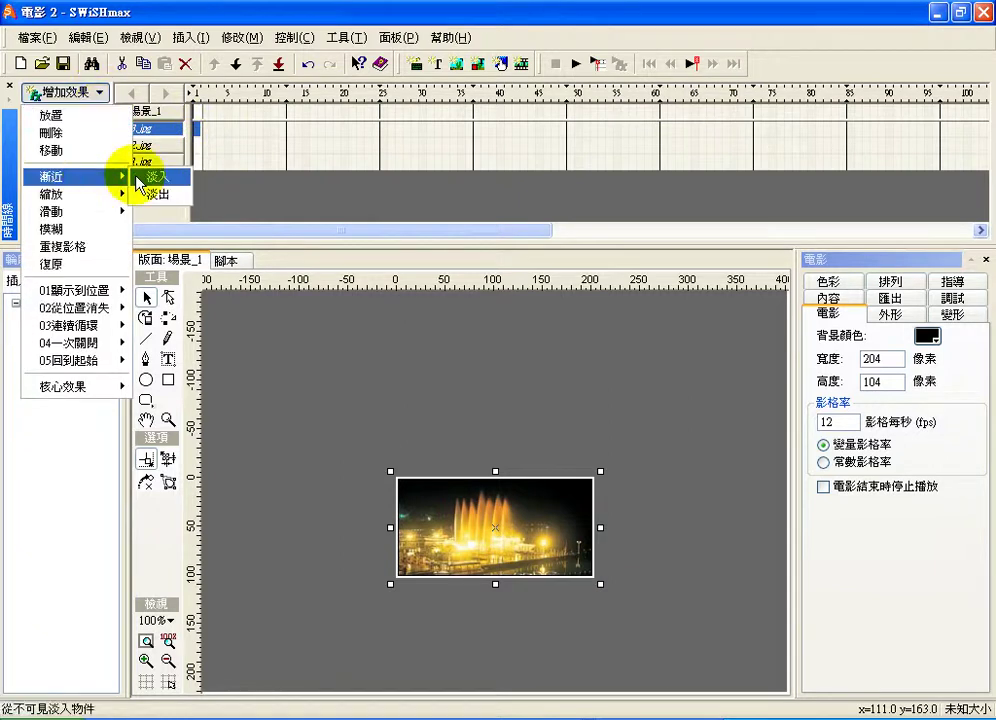
{"action": "left_click", "coordinate": [137, 180]}
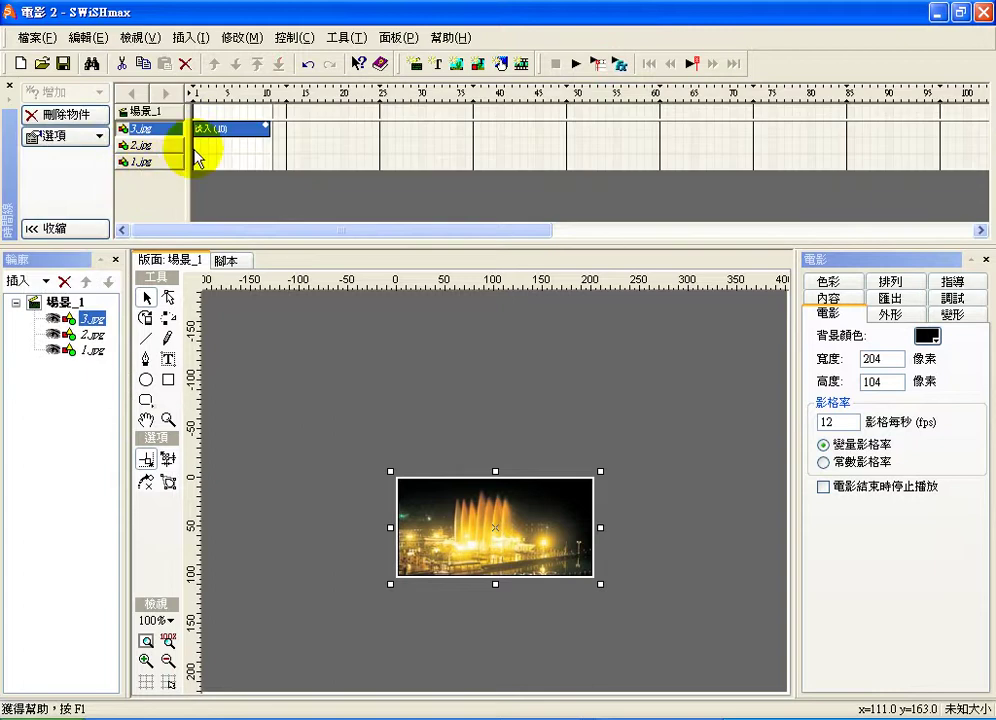
- Add a fade-in (淡入) effect to 2.jpg starting at frame 1
{"action": "left_click", "coordinate": [195, 147]}
{"action": "left_click", "coordinate": [85, 93]}
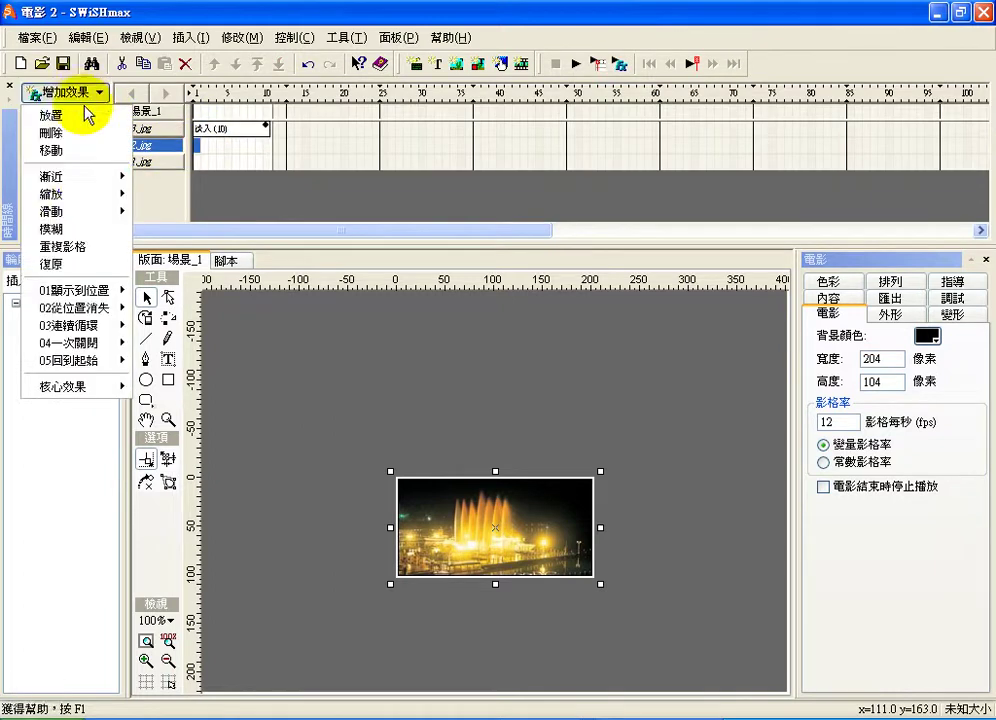
{"action": "mouse_move", "coordinate": [73, 175]}
{"action": "left_click", "coordinate": [193, 176]}
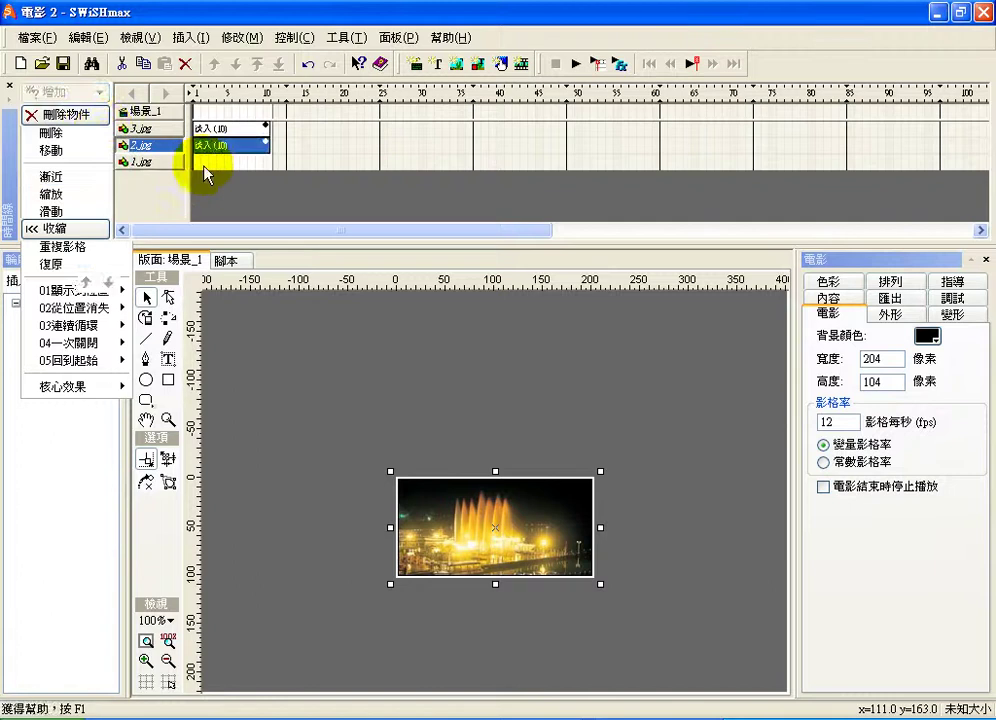
- Add a fade-in (淡入) effect to 1.jpg starting at frame 1
{"action": "left_click", "coordinate": [203, 164]}
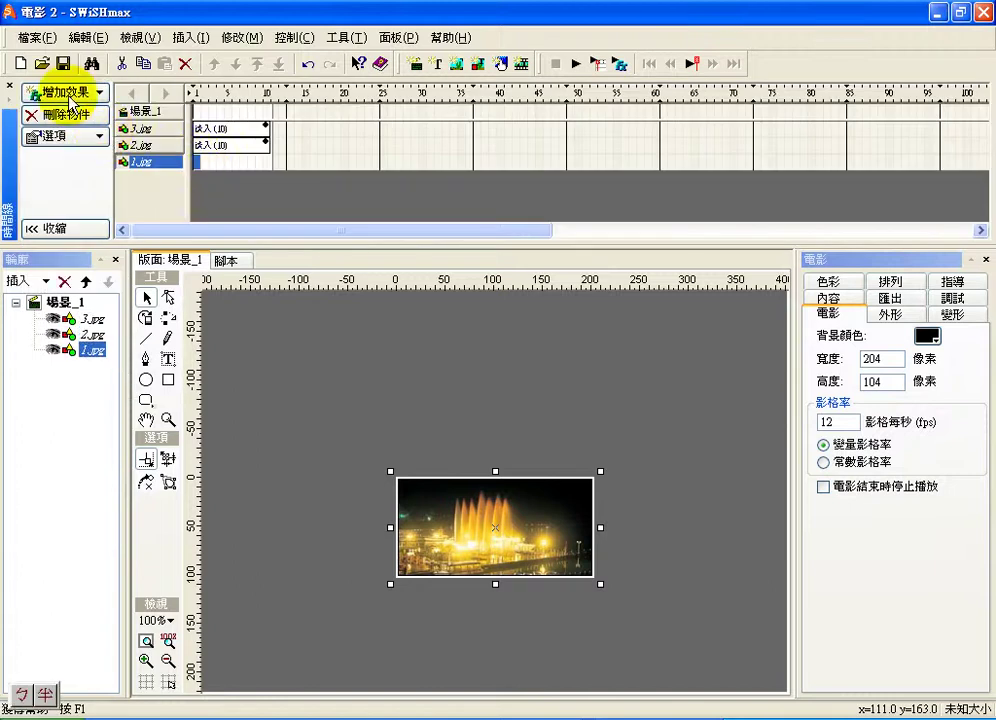
{"action": "left_click", "coordinate": [68, 95]}
{"action": "mouse_move", "coordinate": [100, 177]}
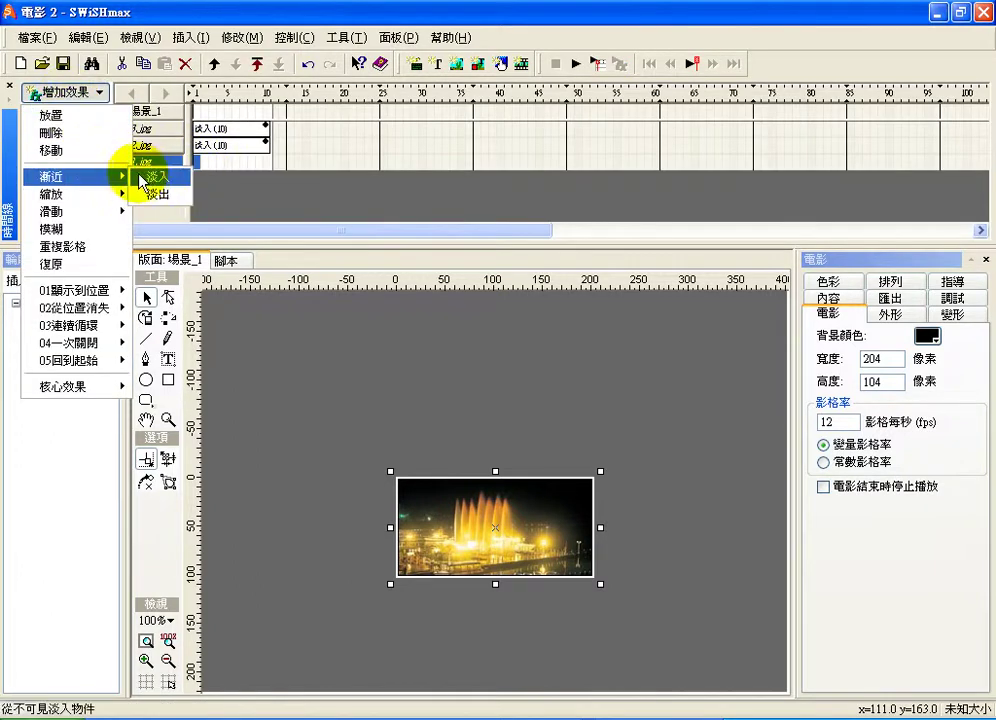
{"action": "left_click", "coordinate": [140, 178]}
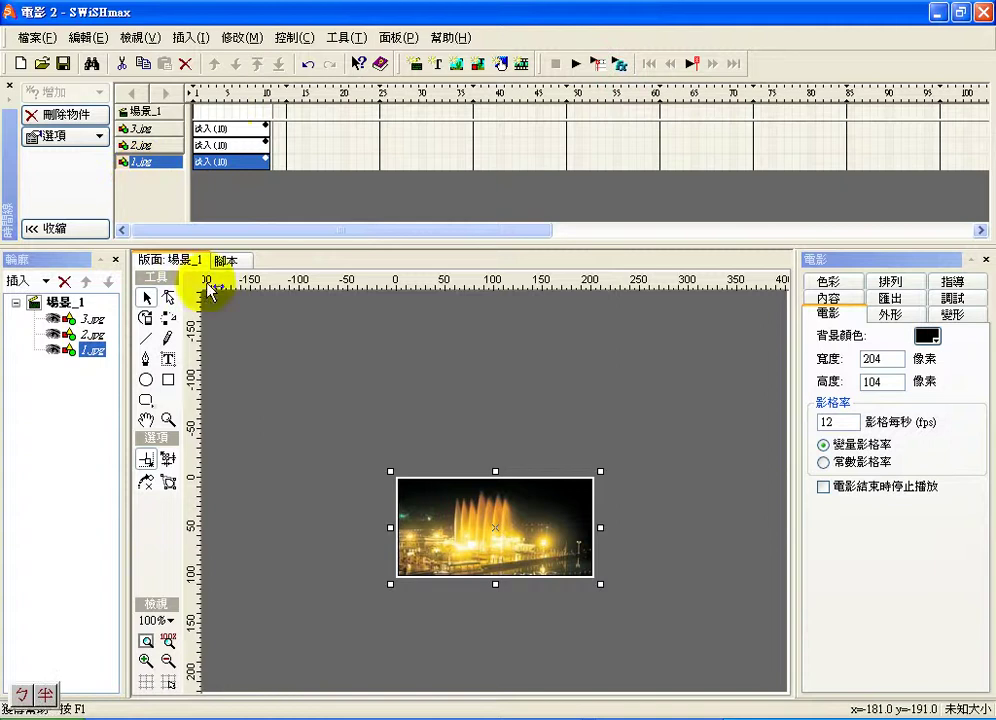
- Move the fade-in effects of 3.jpg and 2.jpg along the timeline so both start at frame 13
{"action": "left_click", "coordinate": [231, 130]}
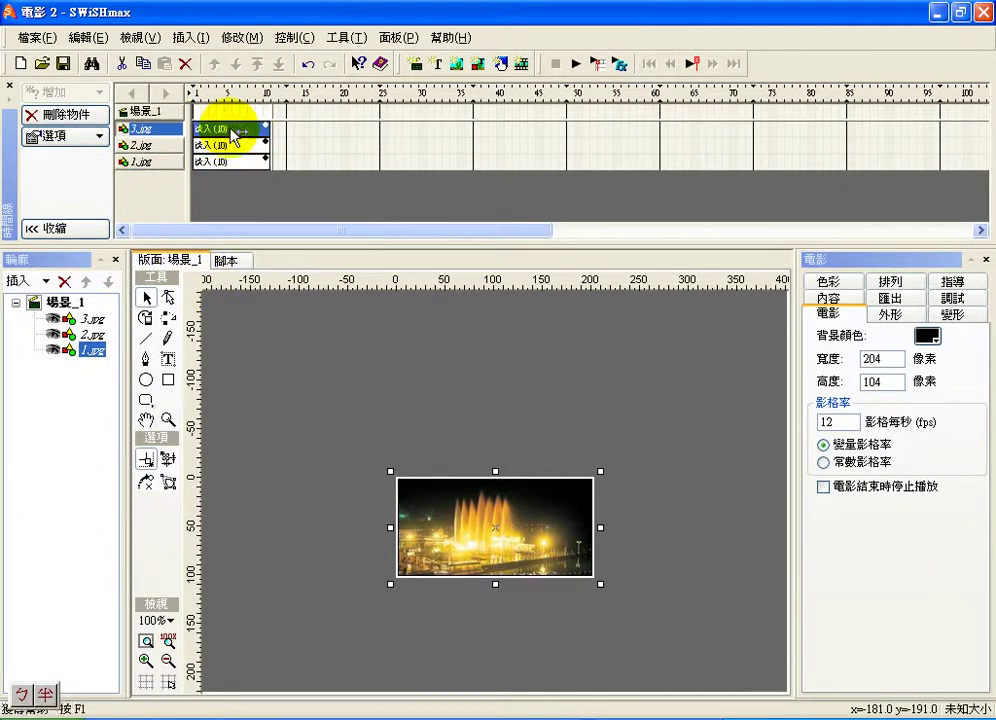
{"action": "left_click_drag", "start_coordinate": [231, 130], "coordinate": [336, 142]}
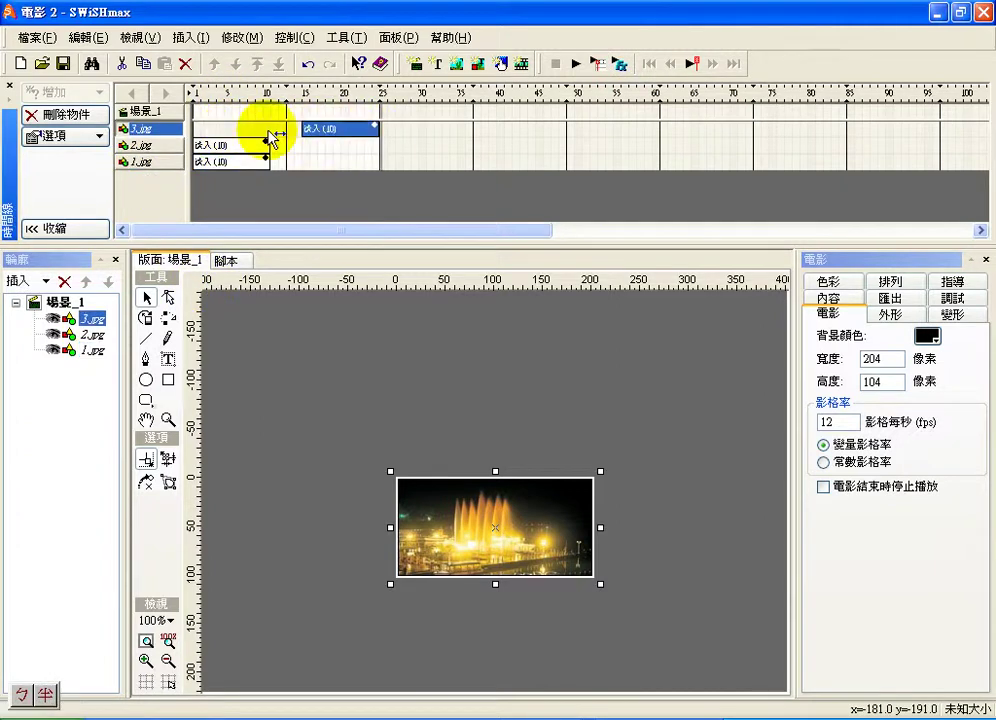
{"action": "left_click_drag", "start_coordinate": [272, 137], "coordinate": [300, 138]}
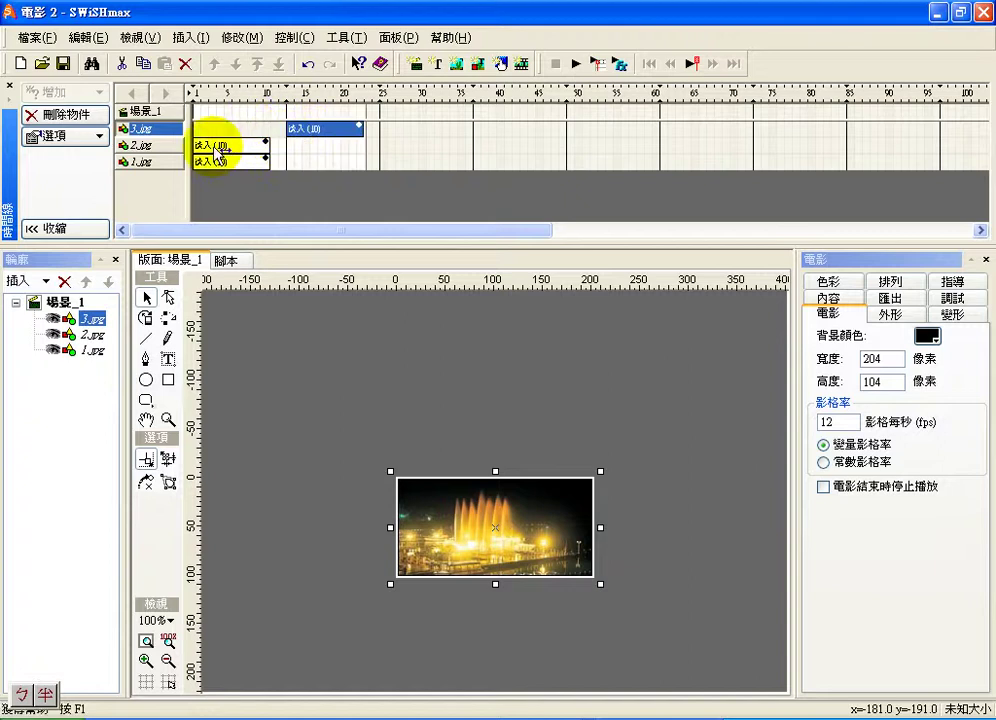
{"action": "left_click_drag", "start_coordinate": [218, 152], "coordinate": [308, 150]}
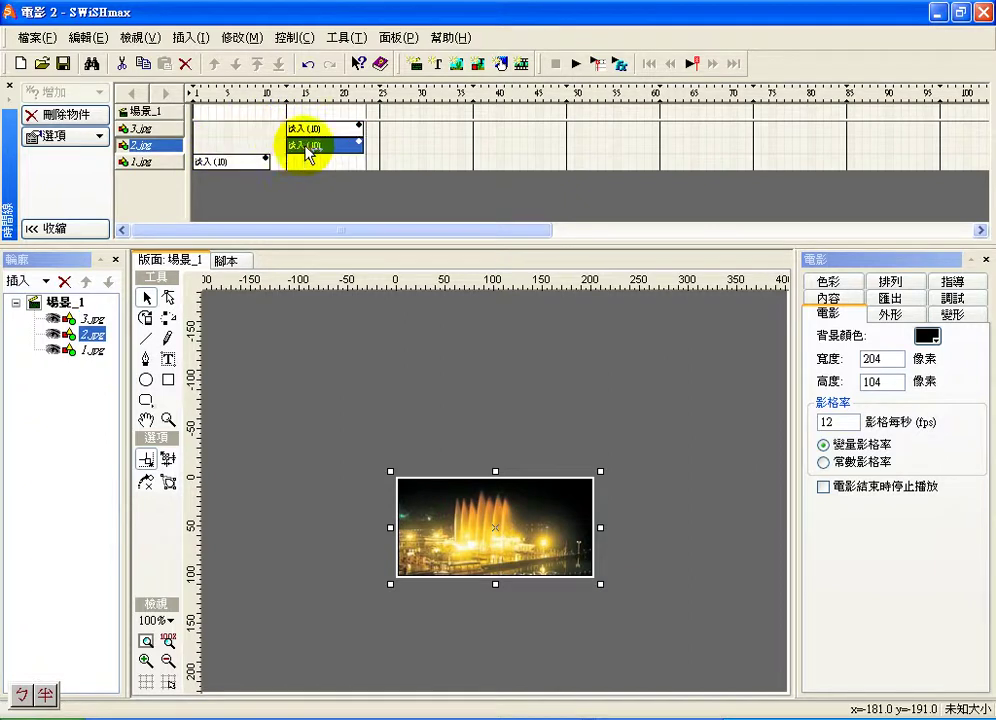
- Preview the fade-in of 1.jpg by scrubbing through the timeline from frame 1
{"action": "left_click", "coordinate": [196, 91]}
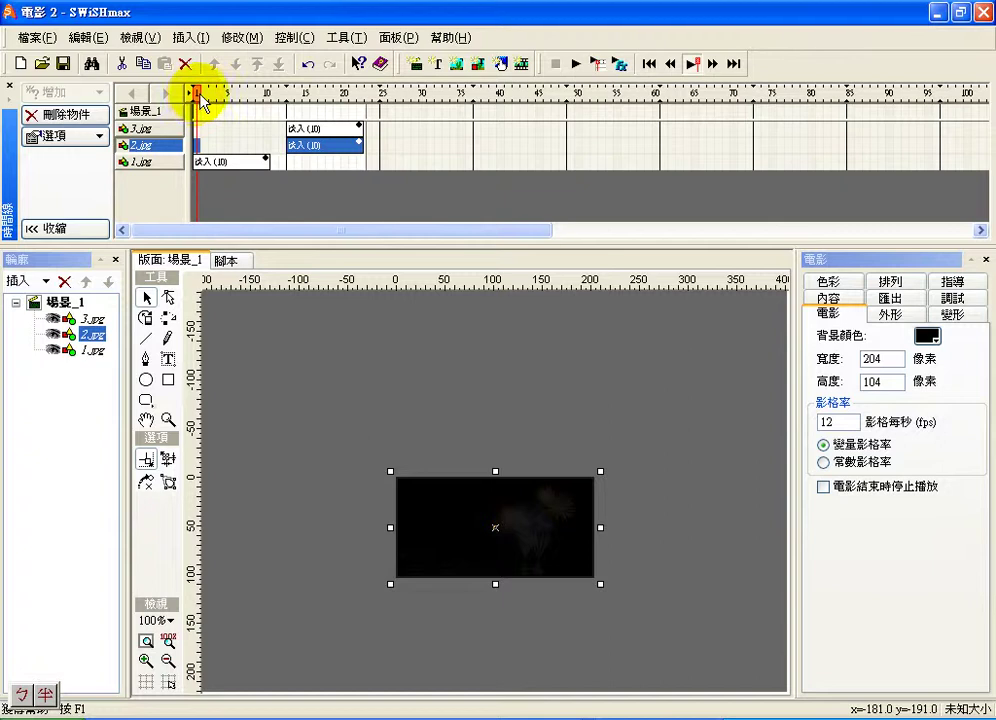
{"action": "left_click_drag", "start_coordinate": [200, 95], "coordinate": [250, 97]}
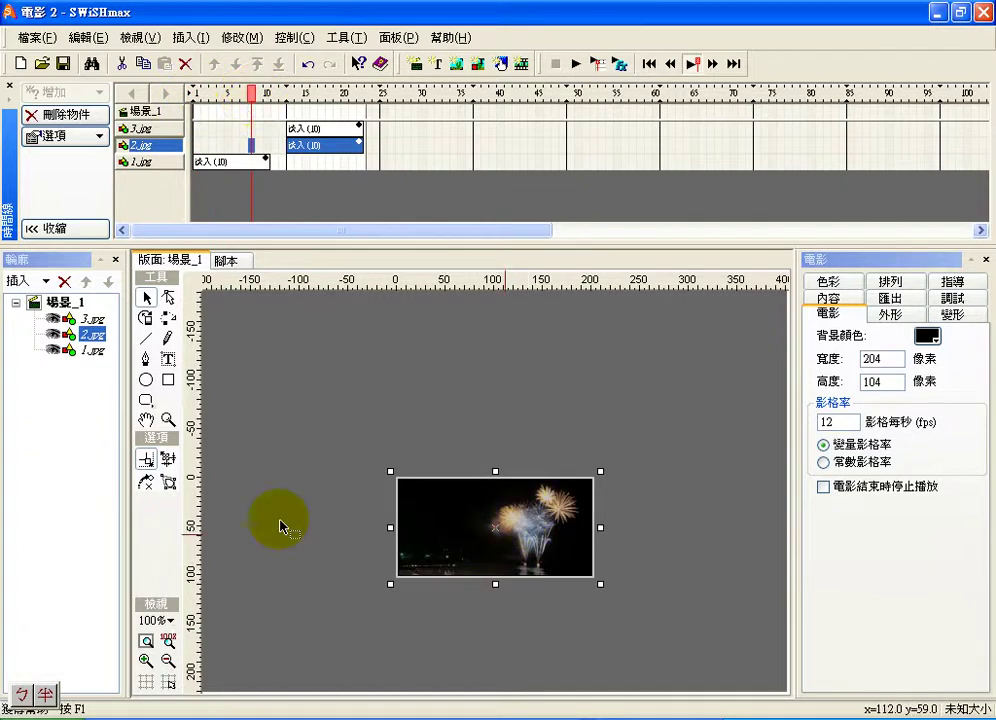
{"action": "left_click", "coordinate": [146, 420]}
{"action": "left_click_drag", "start_coordinate": [490, 470], "coordinate": [326, 349]}
{"action": "key", "text": "v"}
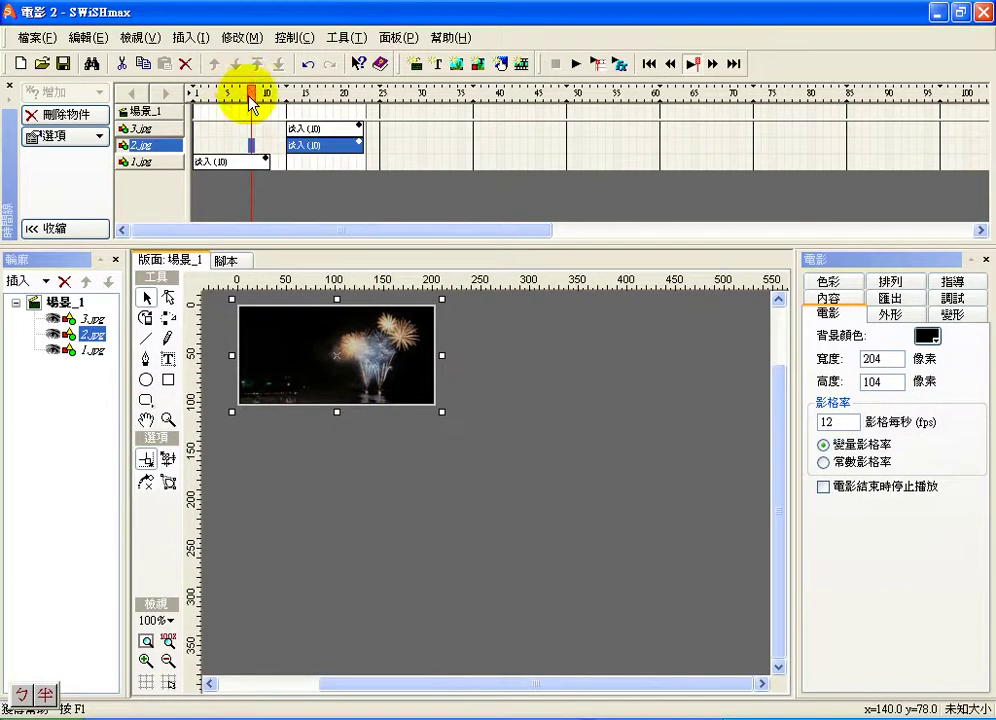
{"action": "left_click_drag", "start_coordinate": [250, 97], "coordinate": [270, 107]}
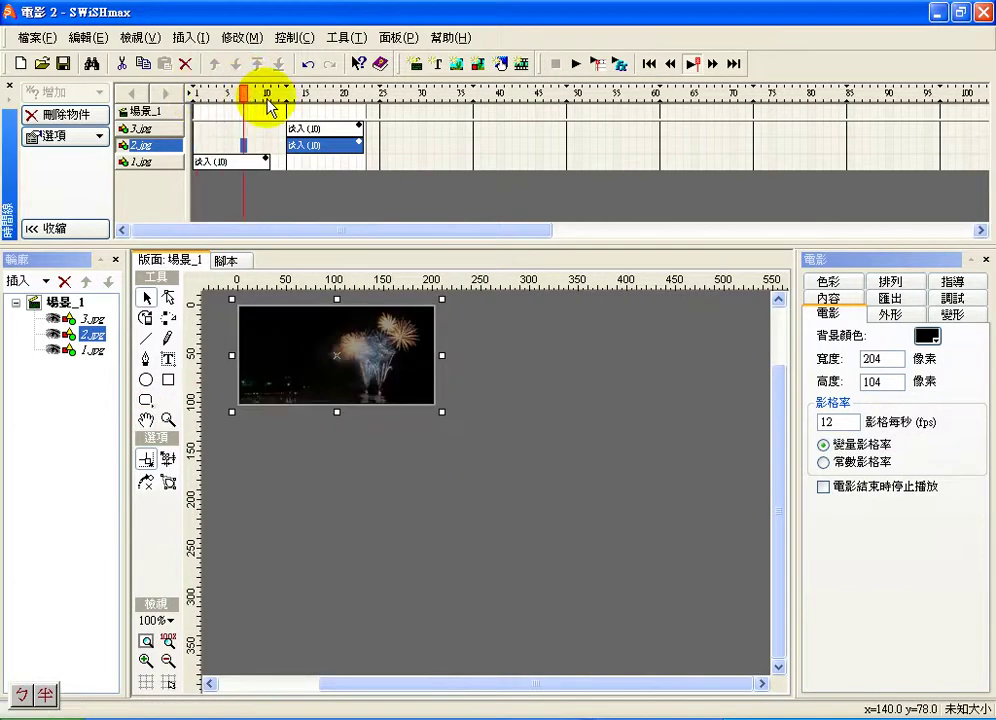
- Shift the fade-in of 2.jpg to start at frame 7, overlapping the end of 1.jpg's and the start of 3.jpg's fade-in
{"action": "left_click", "coordinate": [308, 147]}
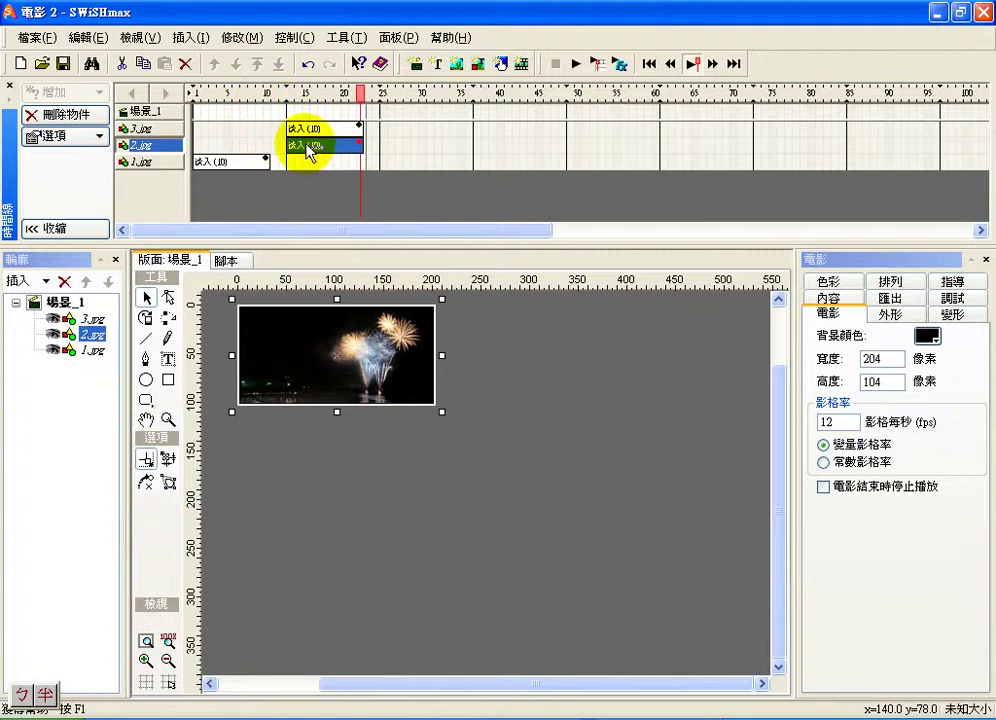
{"action": "left_click_drag", "start_coordinate": [310, 150], "coordinate": [258, 150]}
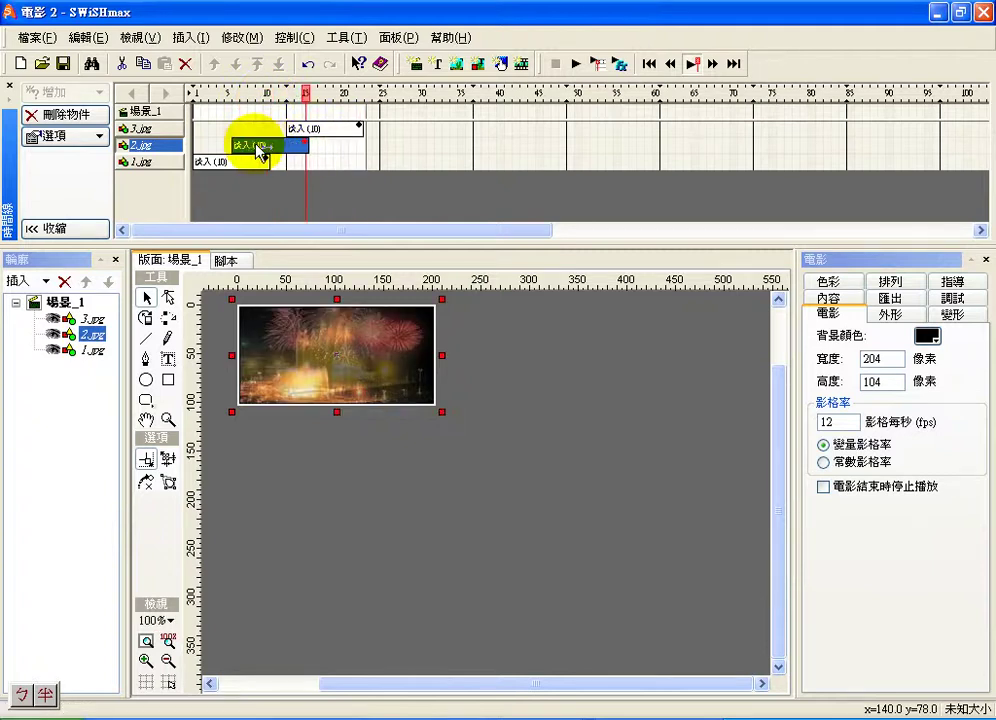
{"action": "left_click_drag", "start_coordinate": [258, 150], "coordinate": [292, 155]}
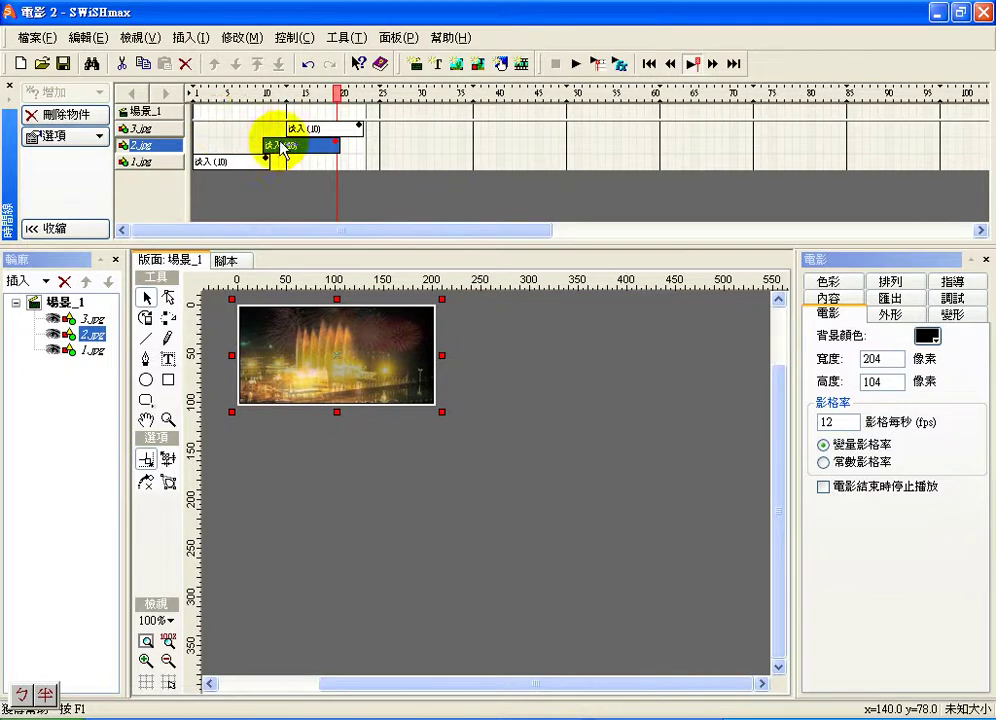
{"action": "left_click_drag", "start_coordinate": [278, 151], "coordinate": [262, 152]}
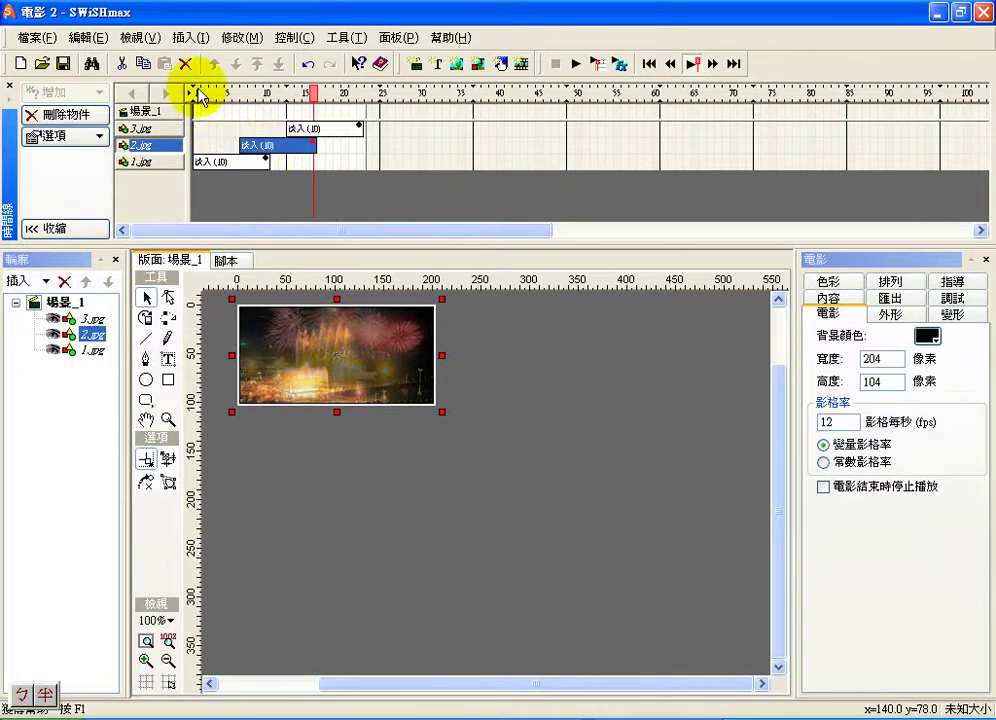
- Preview the overlapping fades of the three images by scrubbing the timeline from frame 1 to frame 31
{"action": "left_click", "coordinate": [195, 93]}
{"action": "left_click_drag", "start_coordinate": [195, 93], "coordinate": [287, 107]}
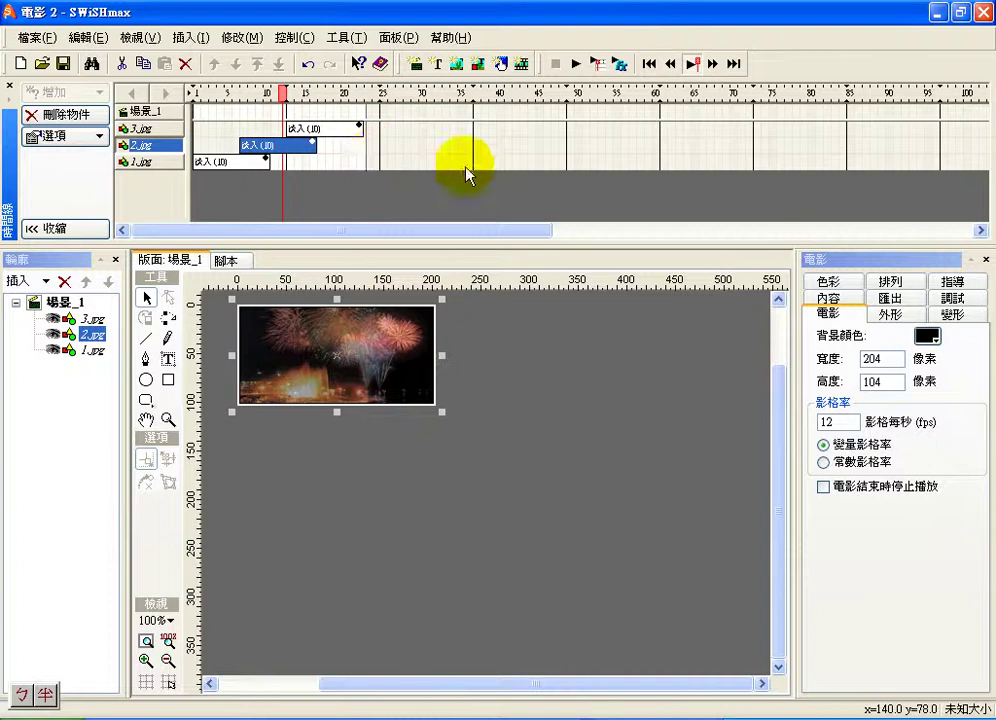
{"action": "left_click", "coordinate": [197, 93]}
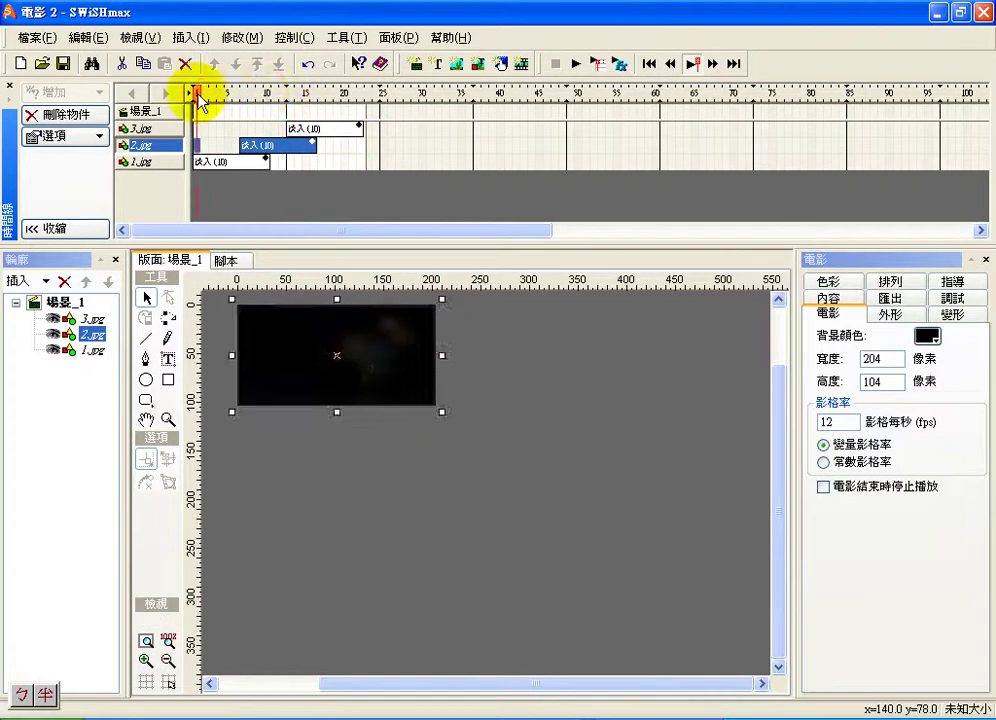
{"action": "left_click_drag", "start_coordinate": [197, 93], "coordinate": [346, 104]}
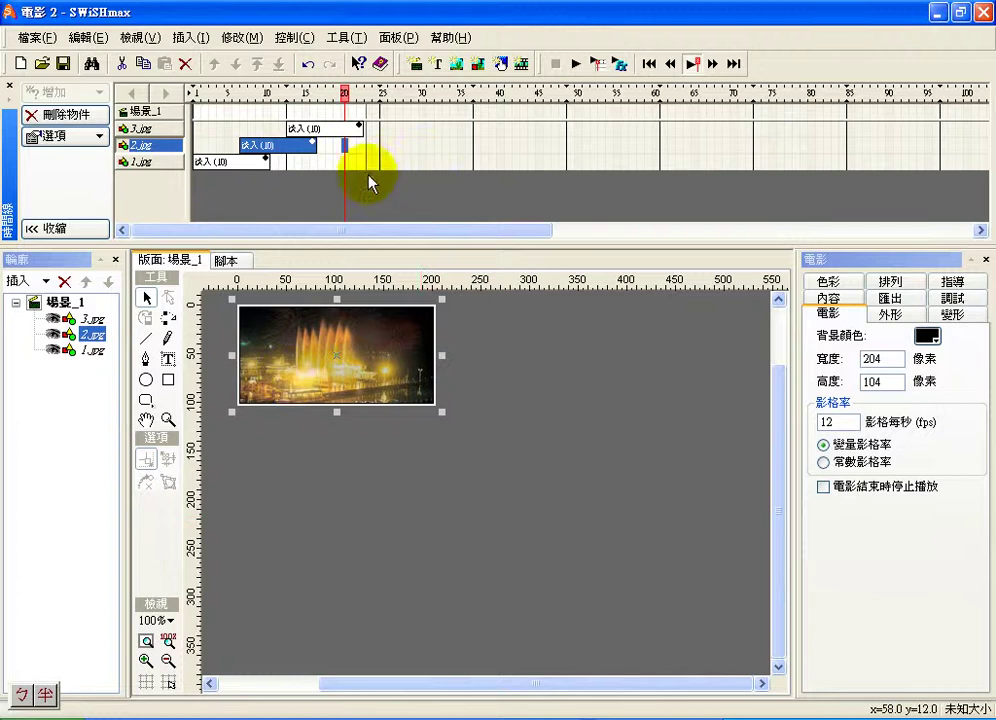
{"action": "left_click", "coordinate": [345, 161]}
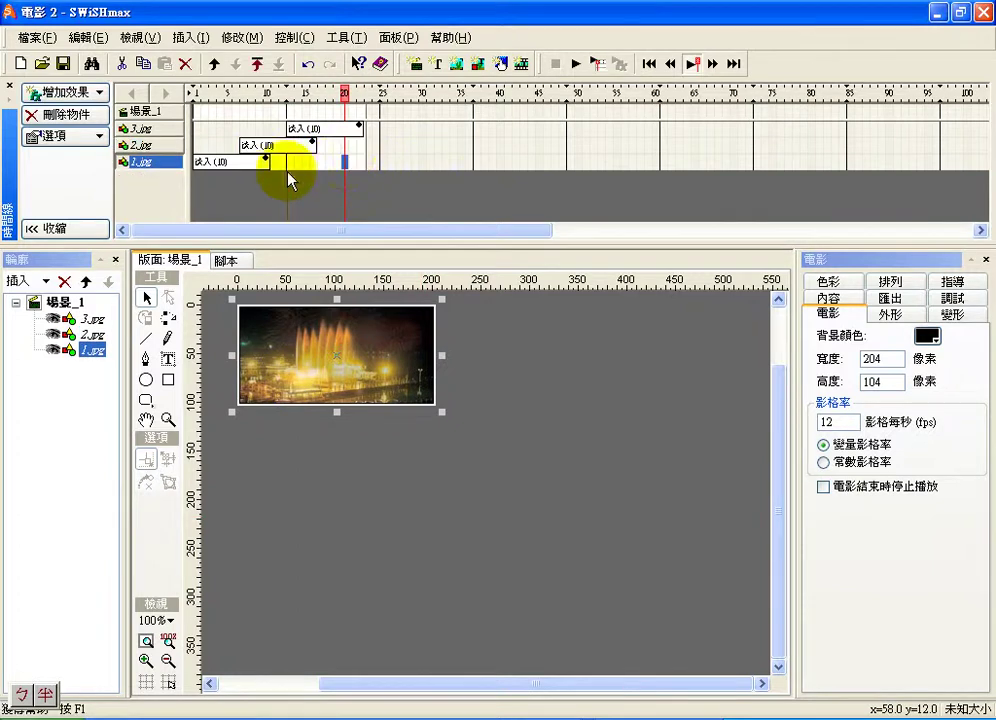
{"action": "left_click_drag", "start_coordinate": [345, 93], "coordinate": [429, 95]}
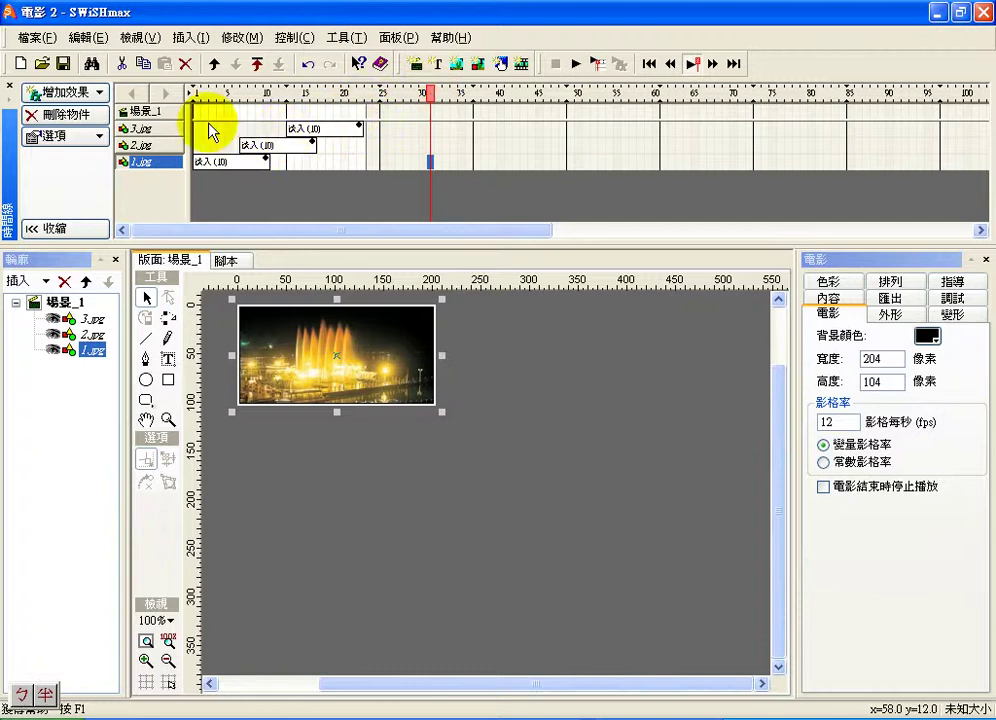
- Check the fade-ins of 1.jpg and 2.jpg and scrub the timeline to frame 22, the end of 3.jpg's fade-in
{"action": "left_click", "coordinate": [215, 163]}
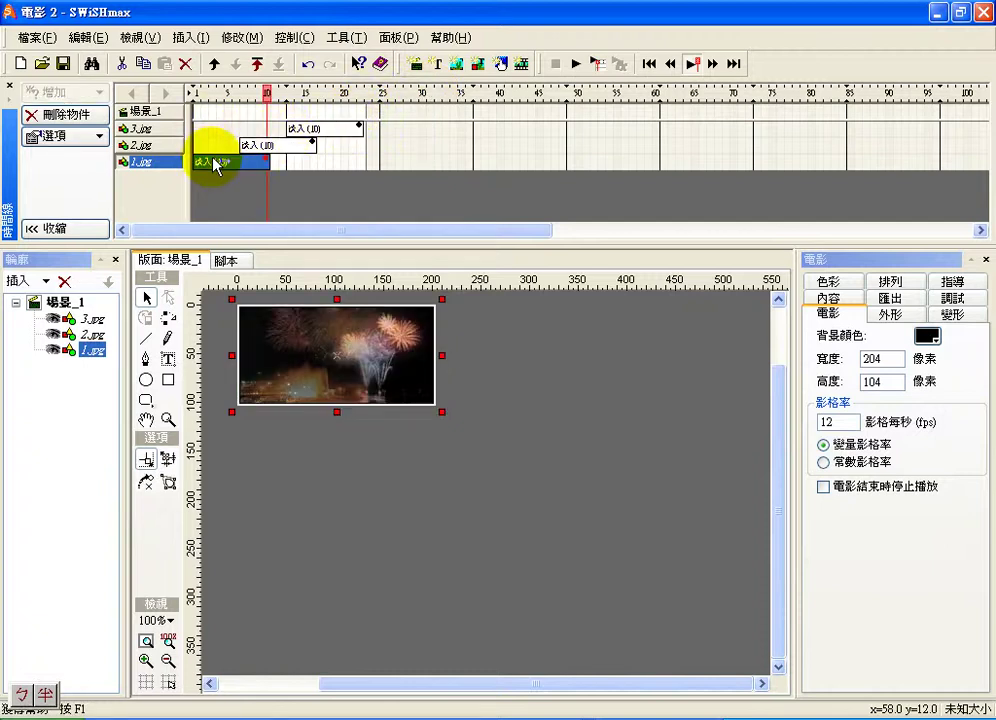
{"action": "left_click", "coordinate": [261, 146]}
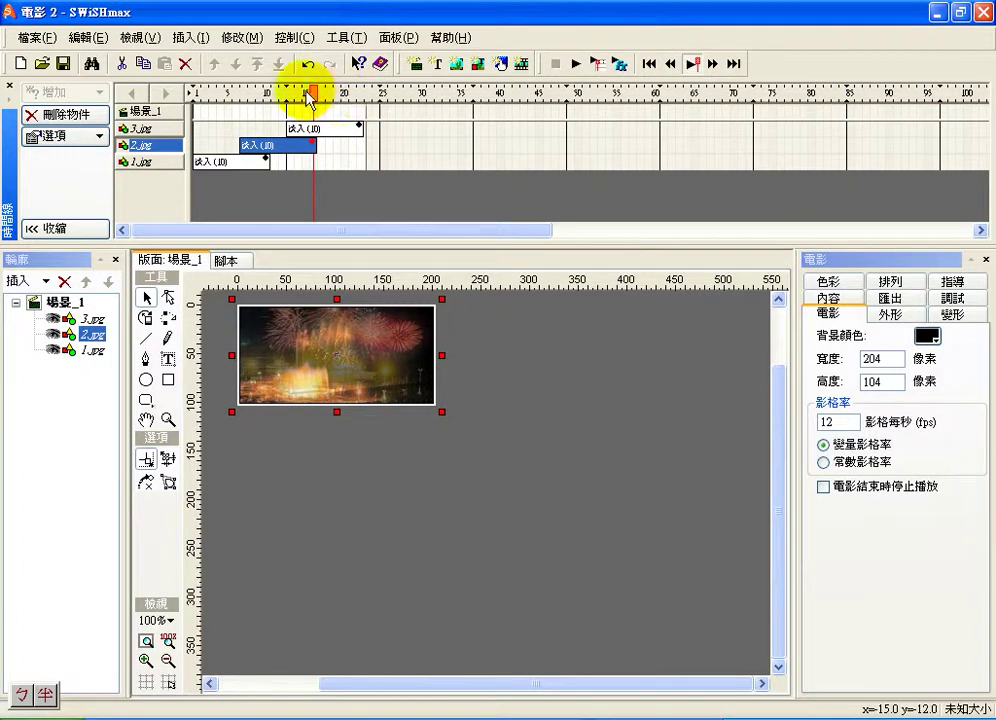
{"action": "left_click_drag", "start_coordinate": [309, 97], "coordinate": [360, 95]}
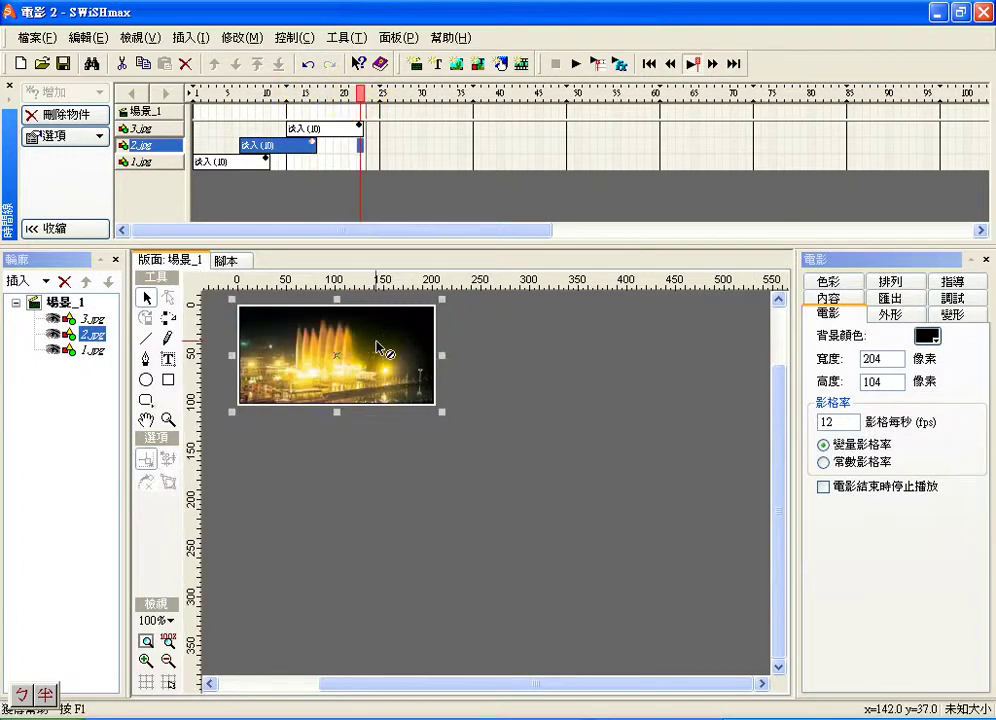
{"action": "left_click", "coordinate": [362, 146]}
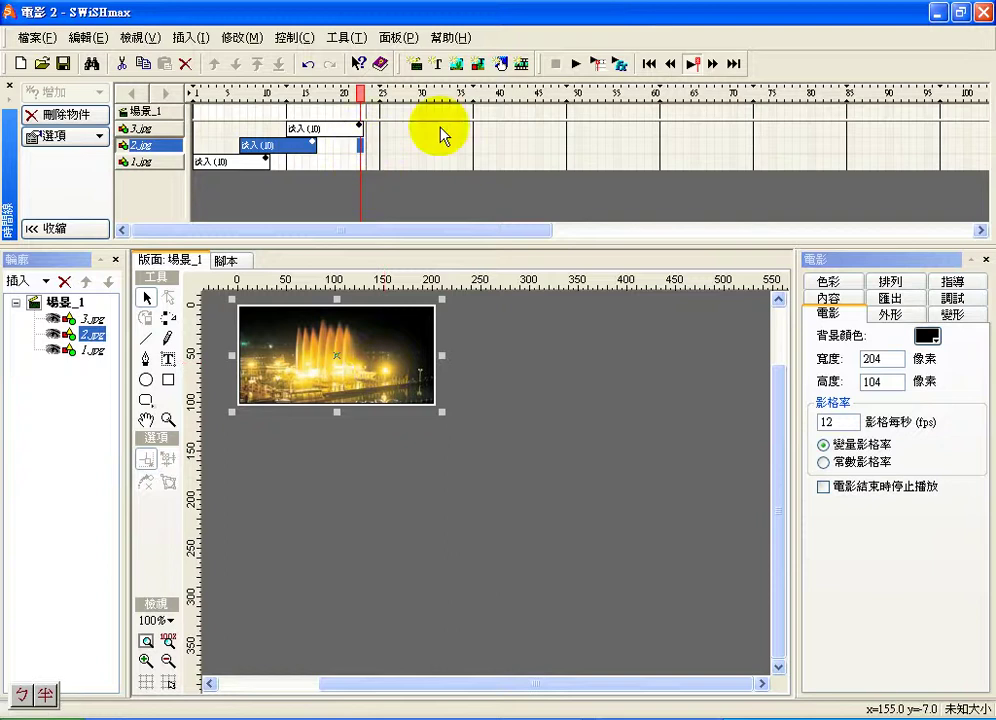
- Add a fade-out effect (淡出) to 3.jpg at frame 23, directly after its fade-in
{"action": "left_click", "coordinate": [368, 128]}
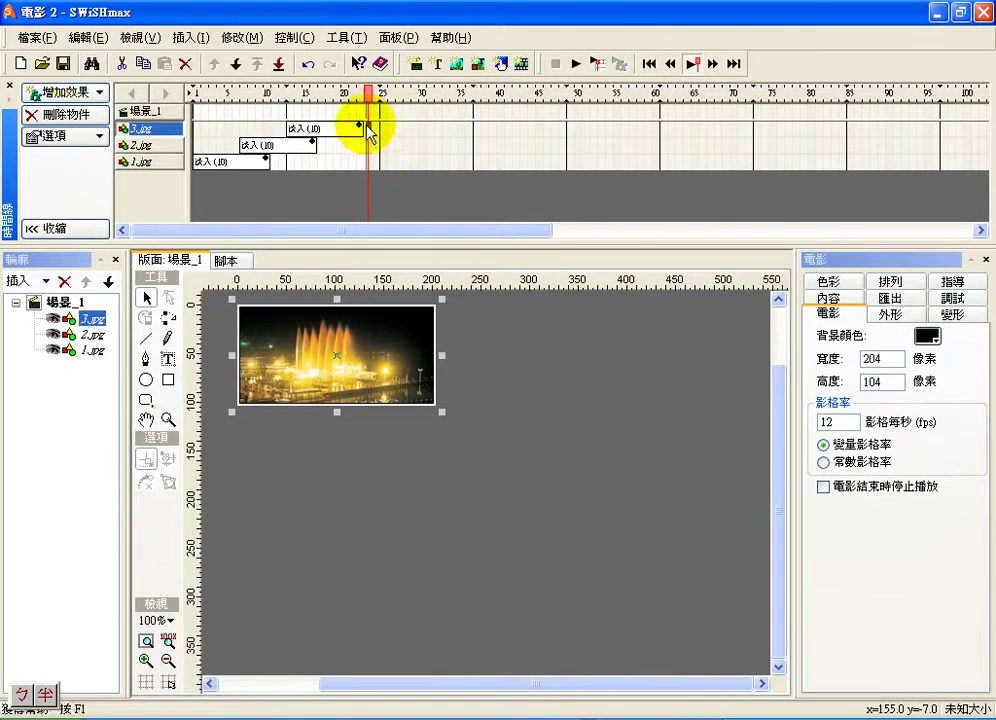
{"action": "left_click", "coordinate": [70, 98]}
{"action": "mouse_move", "coordinate": [80, 176]}
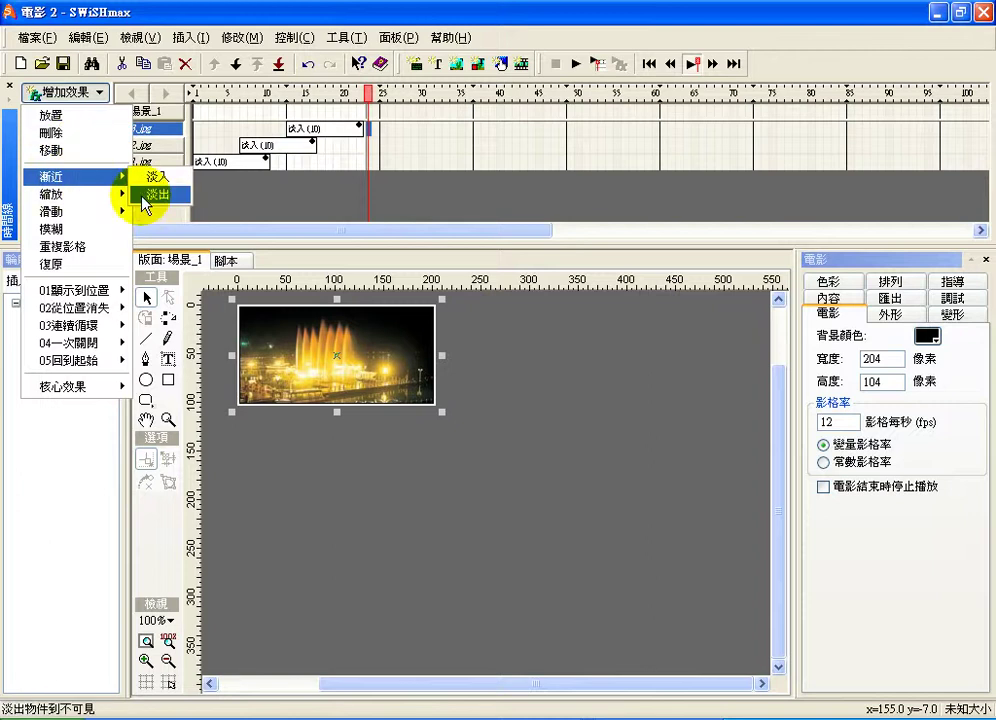
{"action": "left_click", "coordinate": [148, 196]}
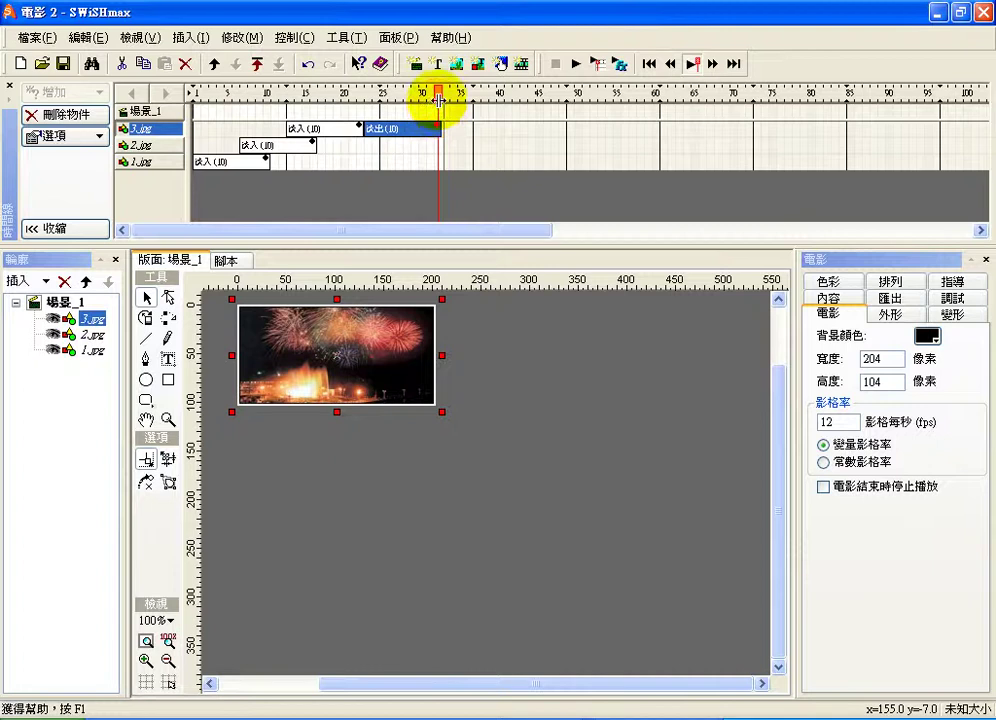
- Preview the fade-out of 3.jpg by scrubbing the timeline from frame 22 to frame 32
{"action": "left_click", "coordinate": [408, 150]}
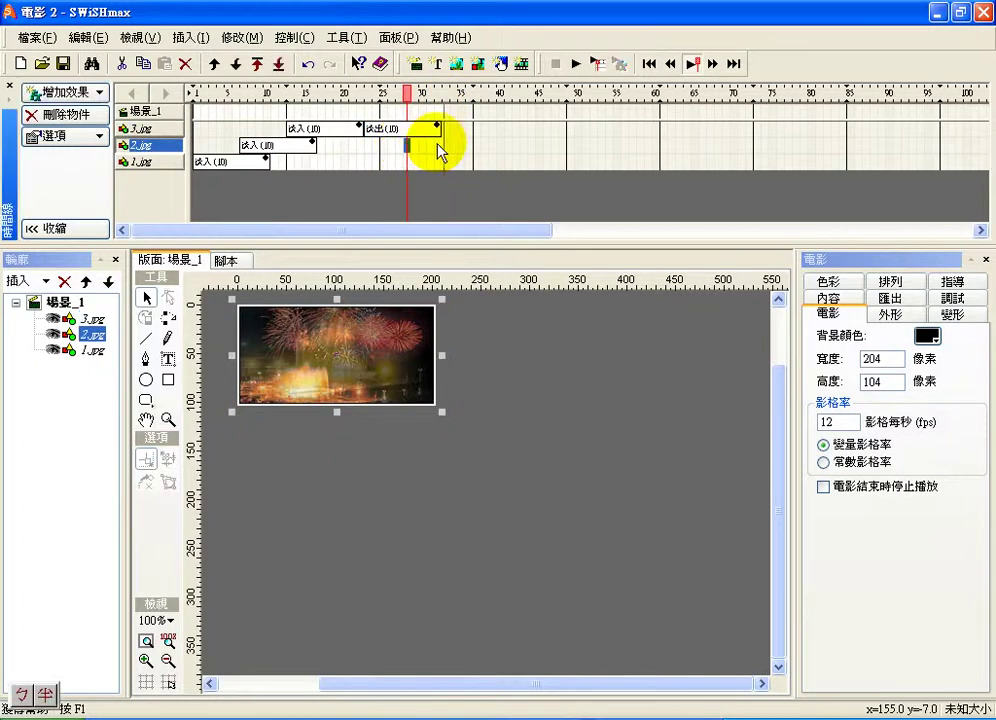
{"action": "left_click", "coordinate": [437, 150]}
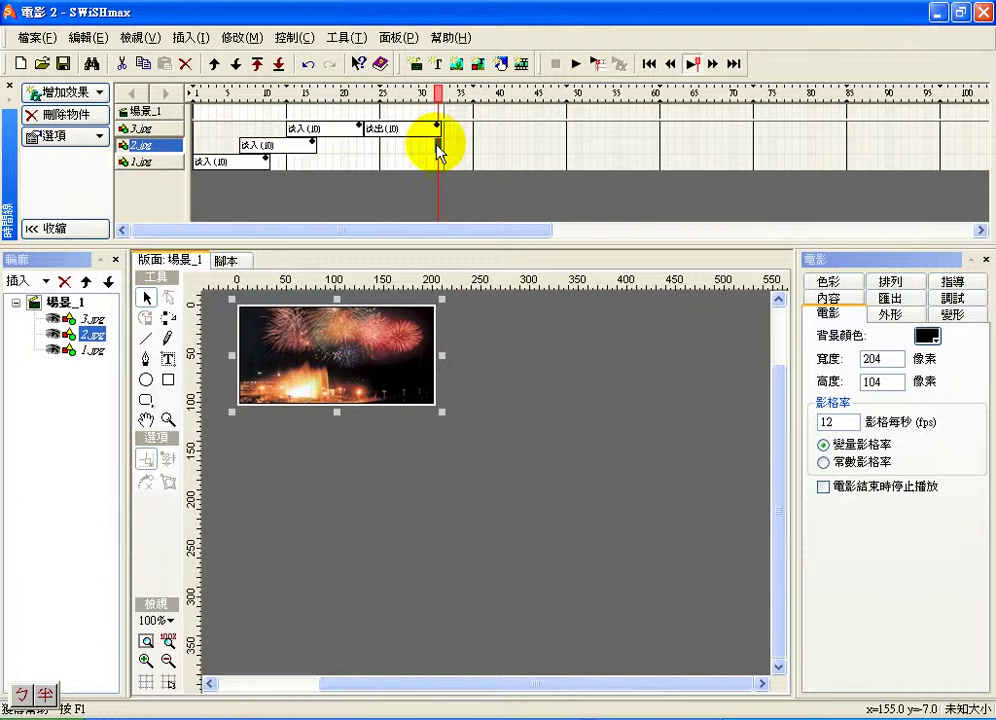
{"action": "left_click", "coordinate": [360, 95]}
{"action": "left_click_drag", "start_coordinate": [360, 95], "coordinate": [433, 127]}
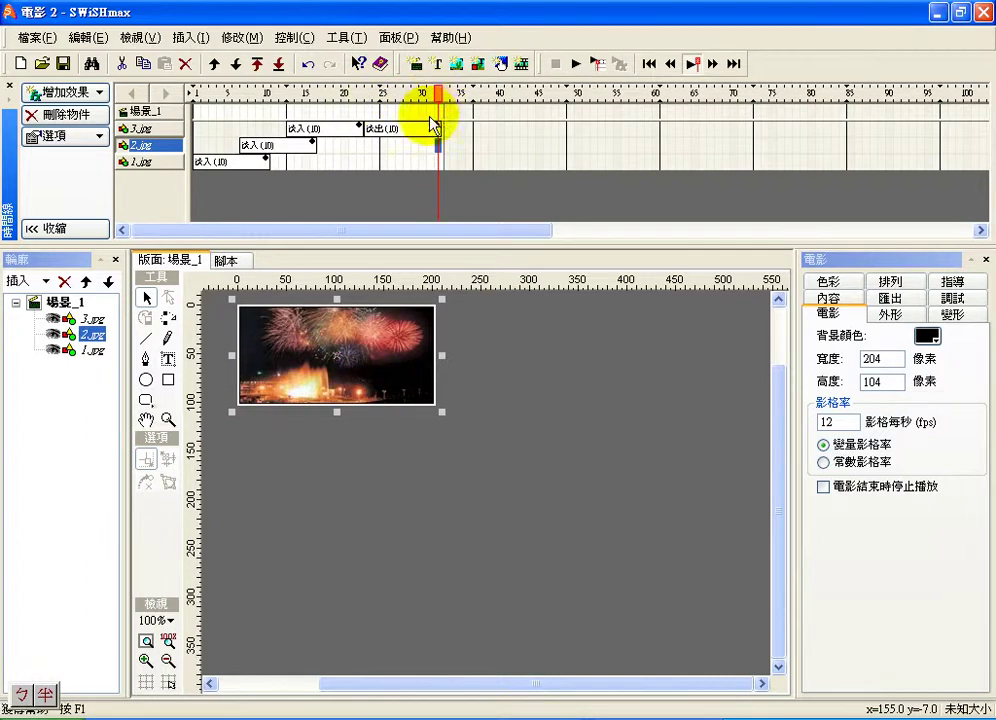
- Add a fade-out effect (淡出) to 2.jpg at frame 28, overlapping 3.jpg's fade-out, and scrub through it
{"action": "left_click", "coordinate": [407, 150]}
{"action": "left_click", "coordinate": [95, 93]}
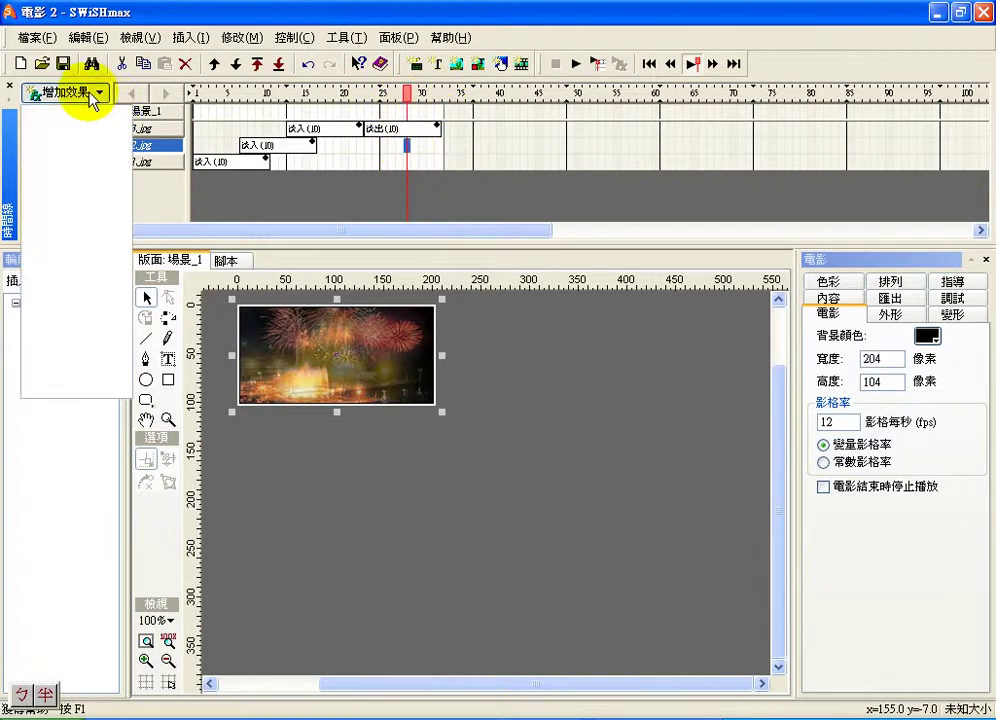
{"action": "mouse_move", "coordinate": [110, 177]}
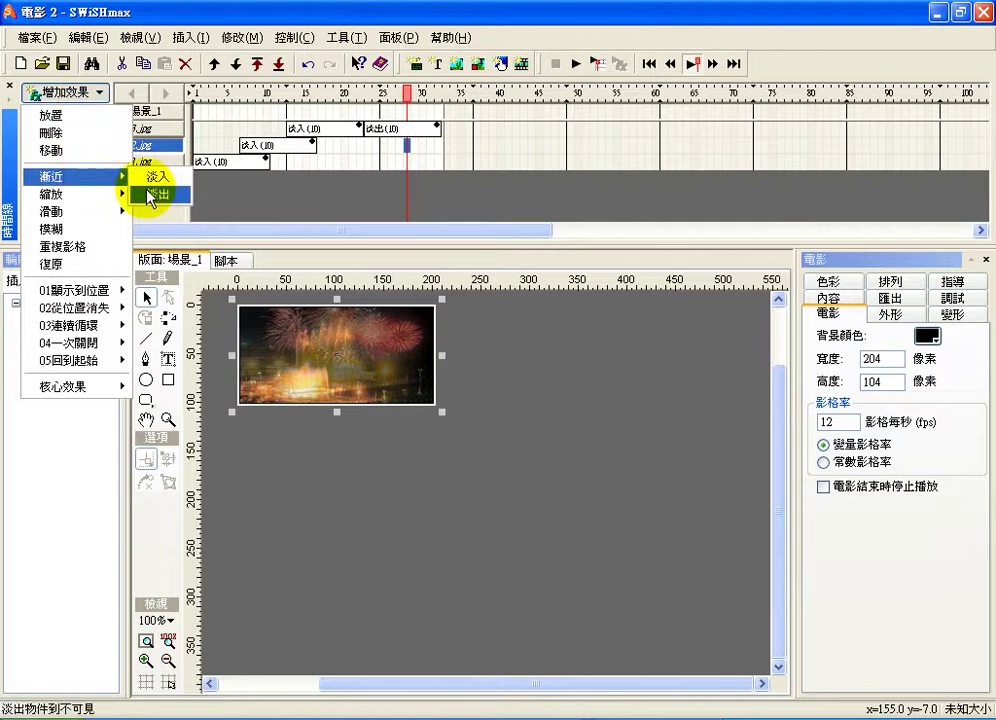
{"action": "left_click", "coordinate": [152, 194]}
{"action": "left_click_drag", "start_coordinate": [392, 93], "coordinate": [473, 93]}
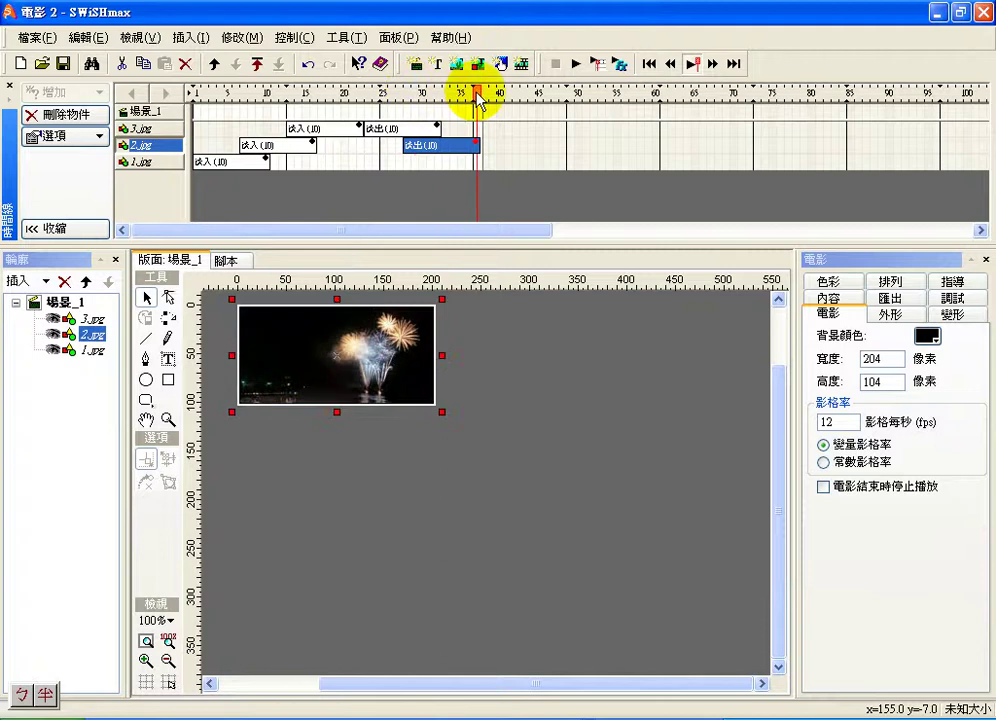
- Preview the complete fade-in and fade-out sequence of the three images by scrubbing repeatedly from frame 1 to frame 37
{"action": "left_click", "coordinate": [453, 161]}
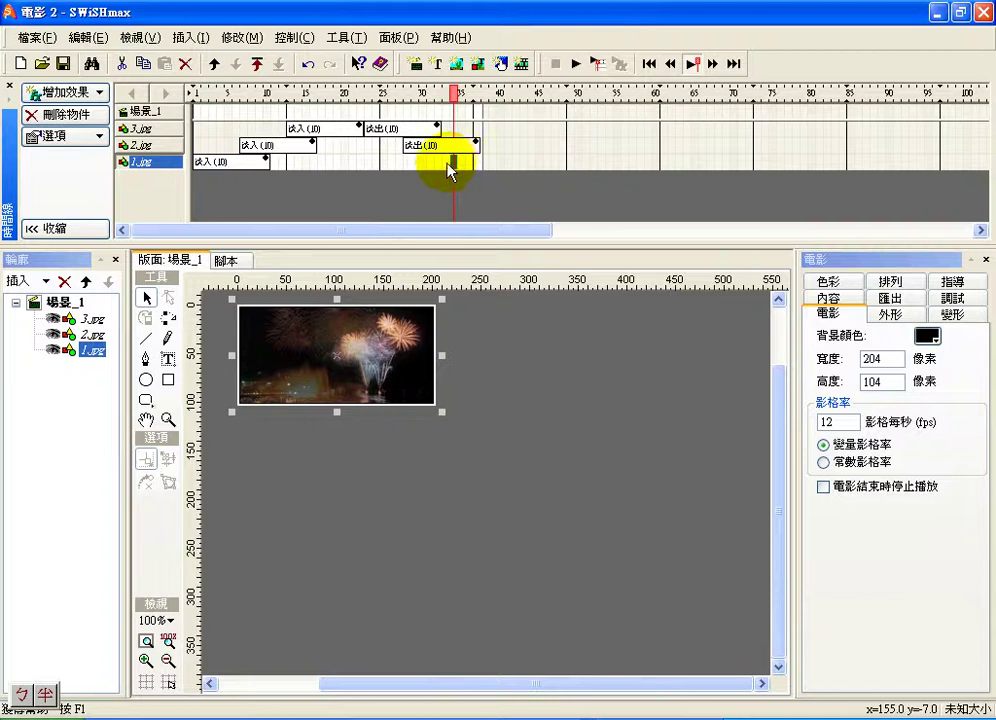
{"action": "left_click", "coordinate": [447, 163]}
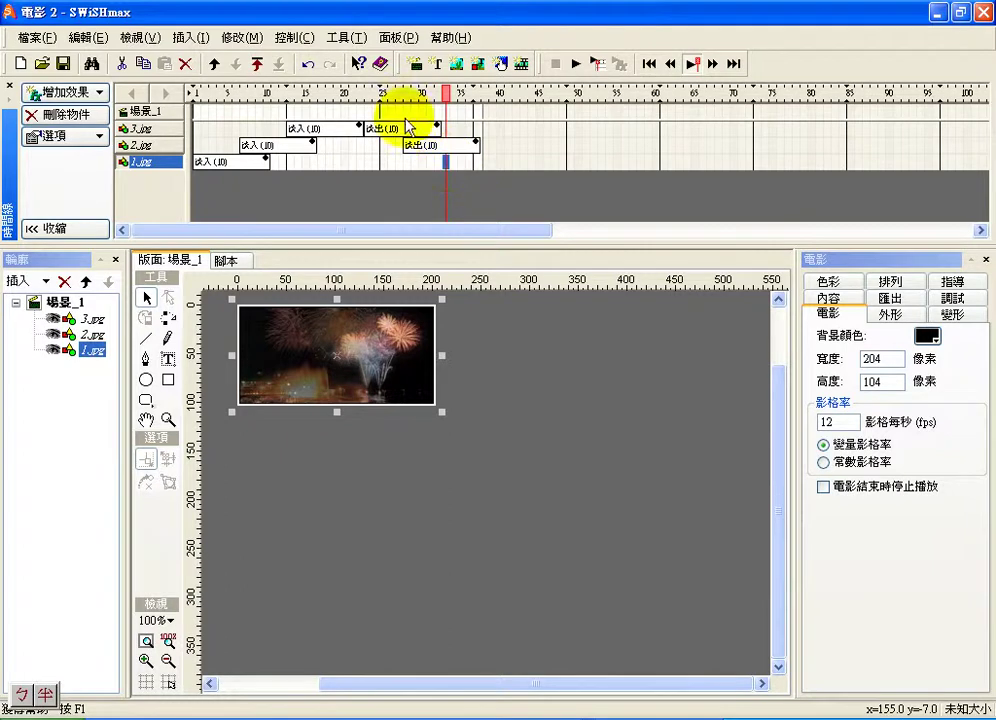
{"action": "left_click", "coordinate": [196, 92]}
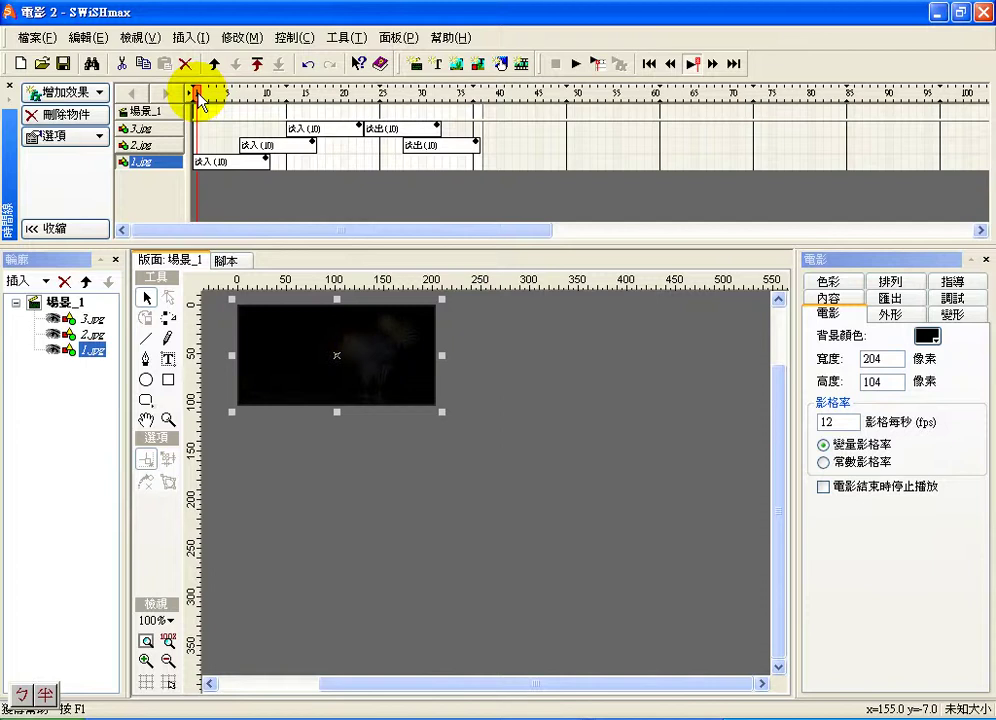
{"action": "left_click_drag", "start_coordinate": [197, 93], "coordinate": [422, 100]}
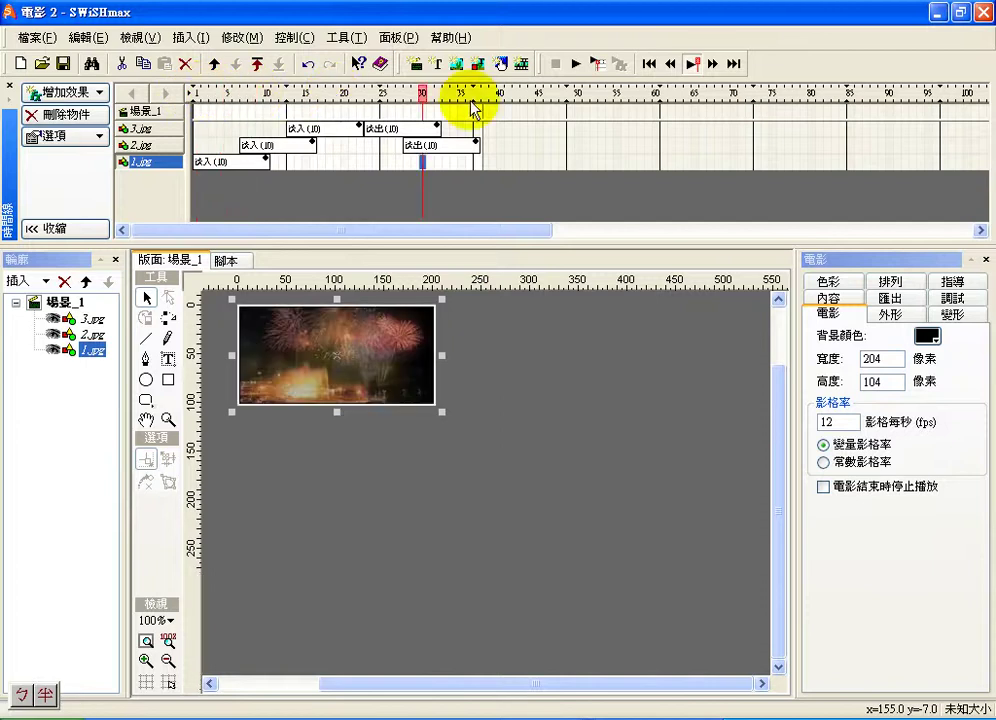
{"action": "left_click", "coordinate": [472, 104]}
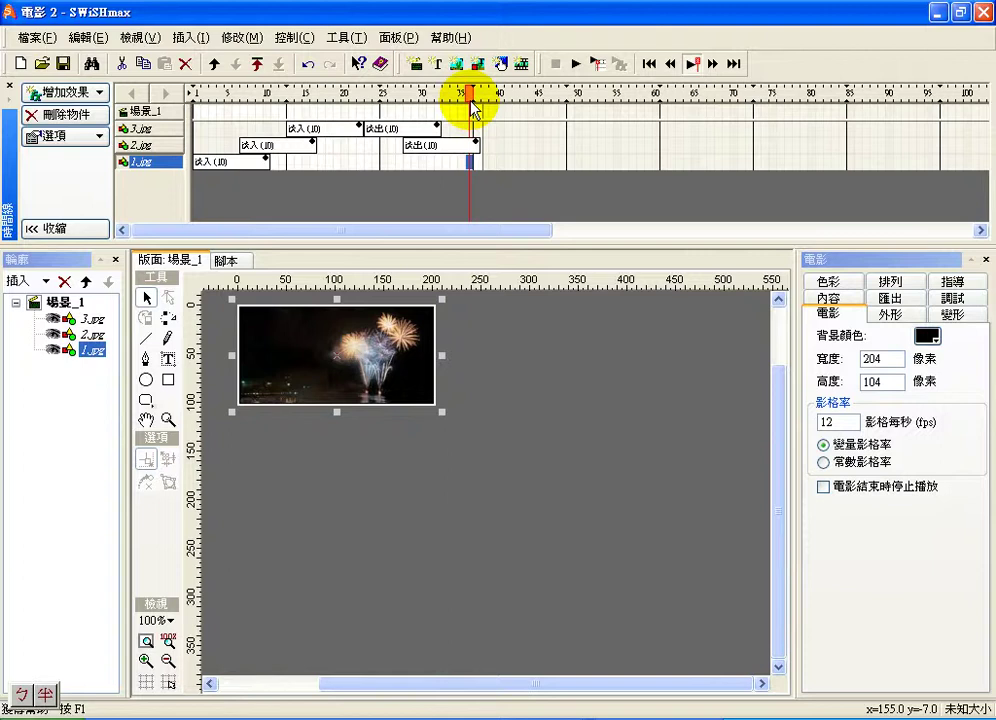
{"action": "left_click", "coordinate": [195, 93]}
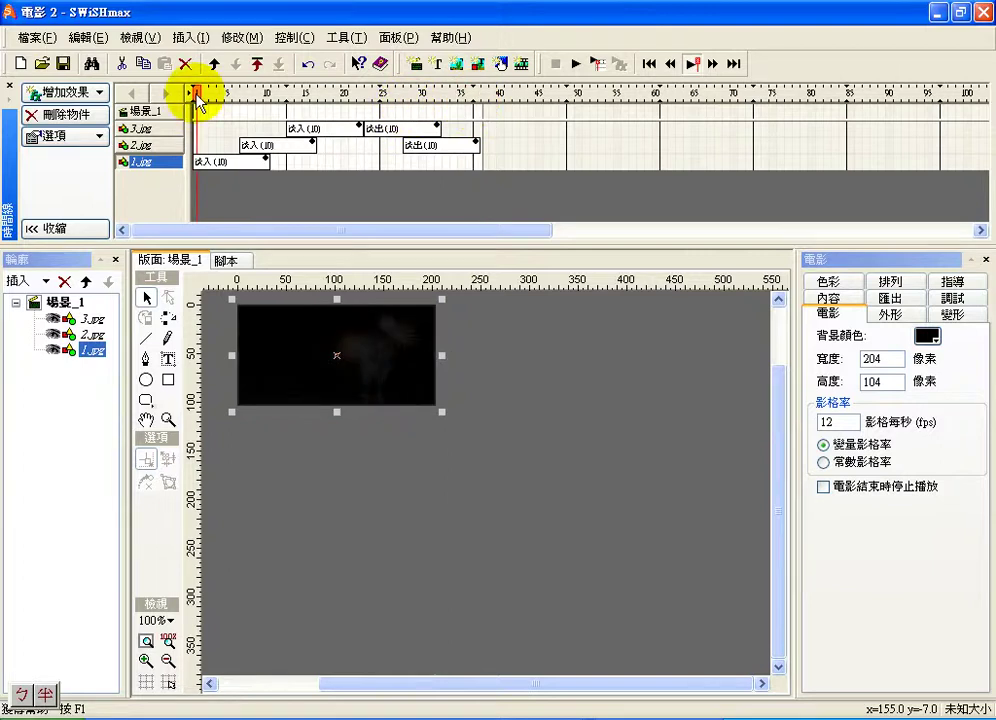
{"action": "left_click_drag", "start_coordinate": [196, 93], "coordinate": [212, 94]}
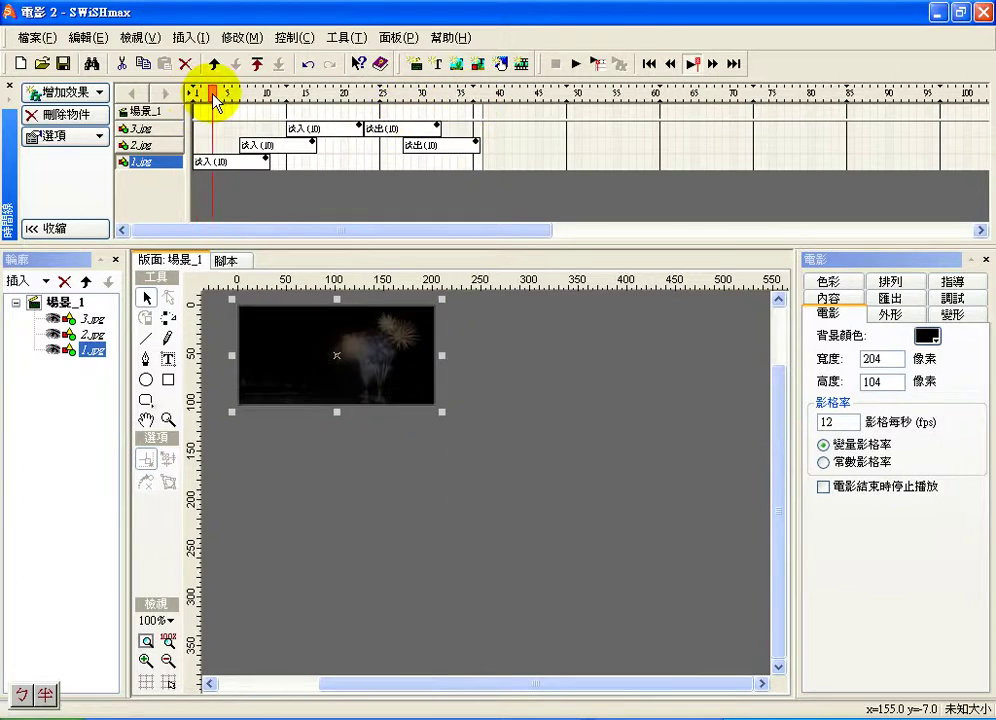
{"action": "left_click", "coordinate": [477, 94]}
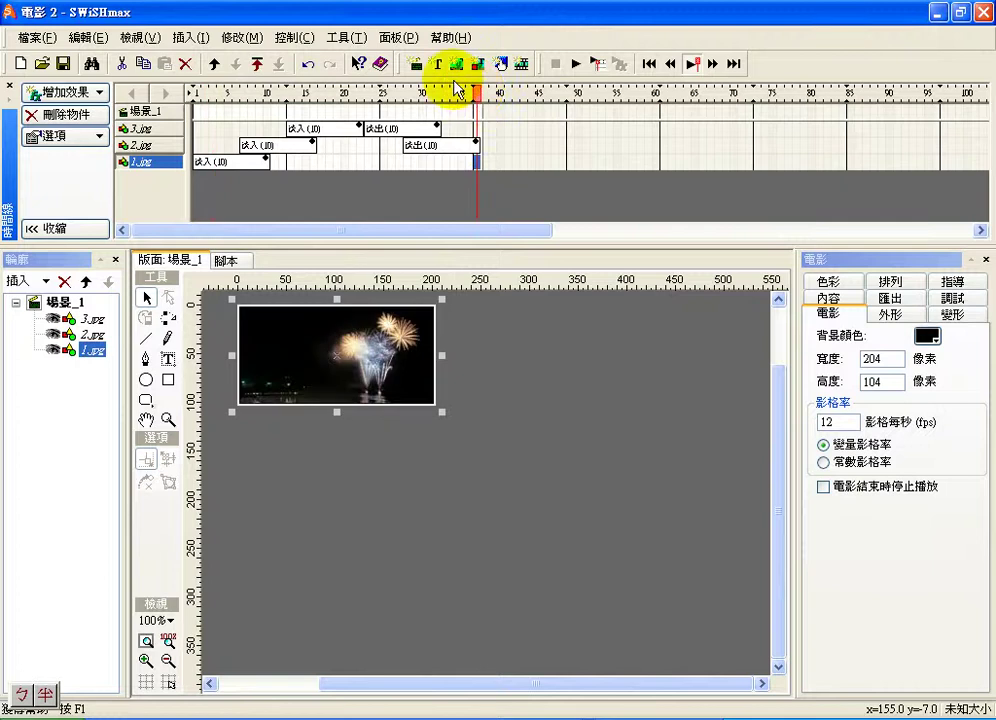
{"action": "left_click", "coordinate": [196, 93]}
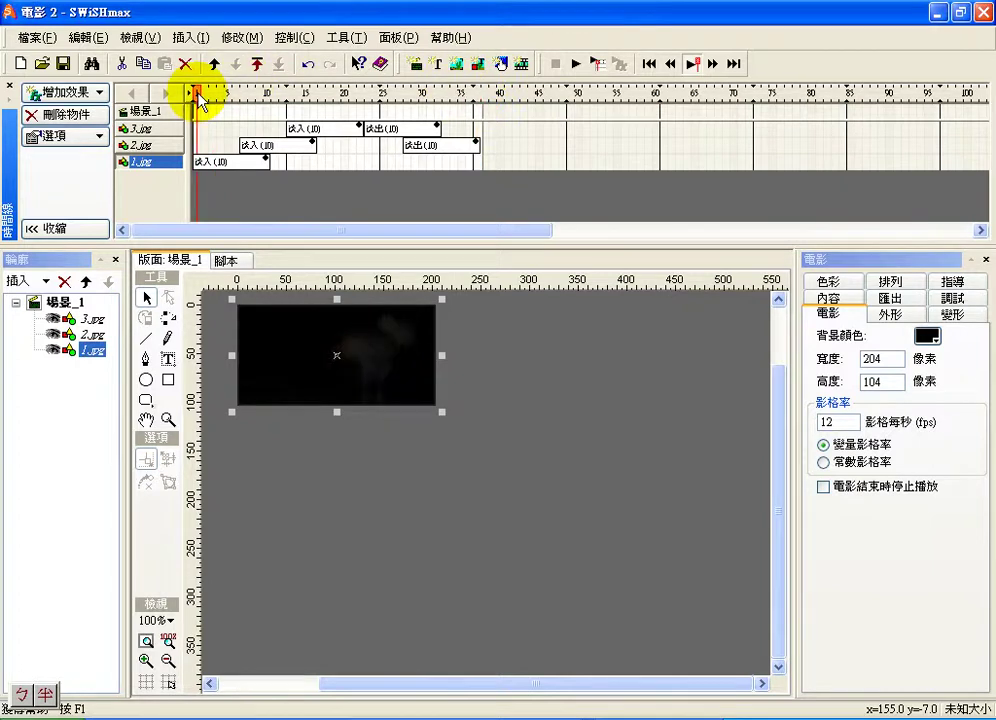
{"action": "mouse_move", "coordinate": [196, 93]}
{"action": "left_mouse_down"}
{"action": "mouse_move", "coordinate": [430, 108]}
{"action": "mouse_move", "coordinate": [469, 98]}
{"action": "mouse_move", "coordinate": [333, 111]}
{"action": "mouse_move", "coordinate": [196, 104]}
{"action": "left_mouse_up"}
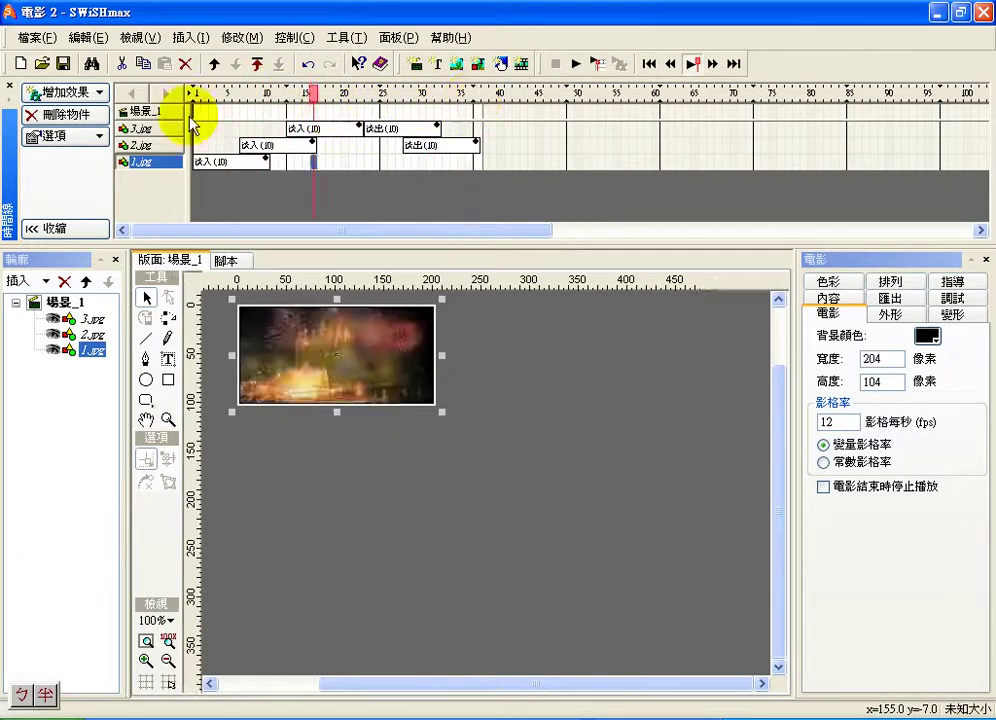
{"action": "left_click", "coordinate": [243, 120]}
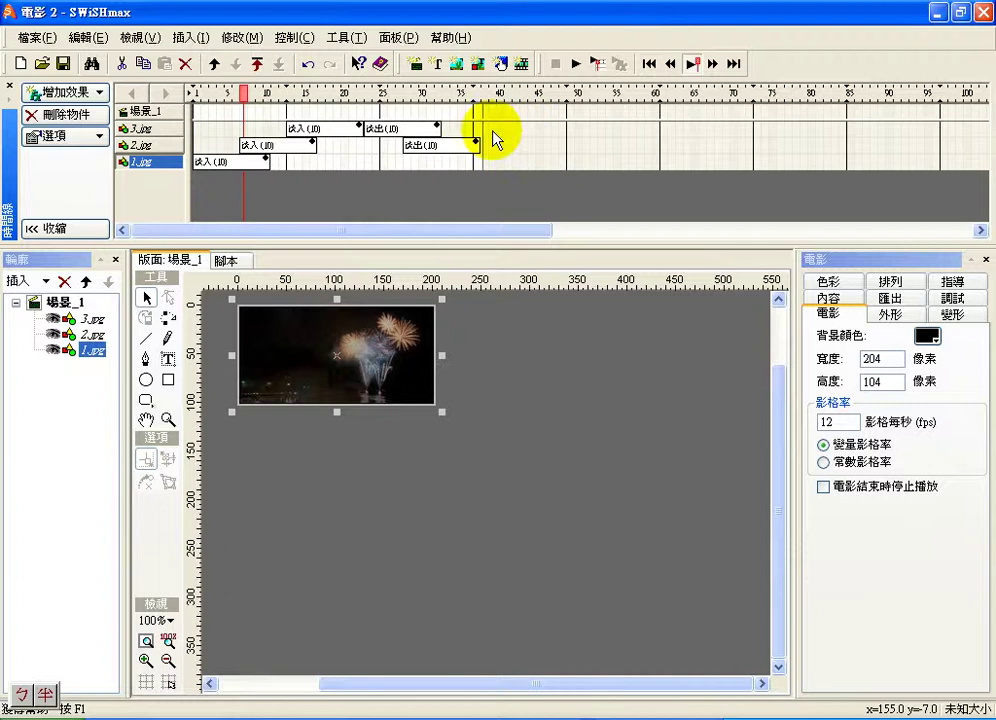
{"action": "left_click", "coordinate": [443, 160]}
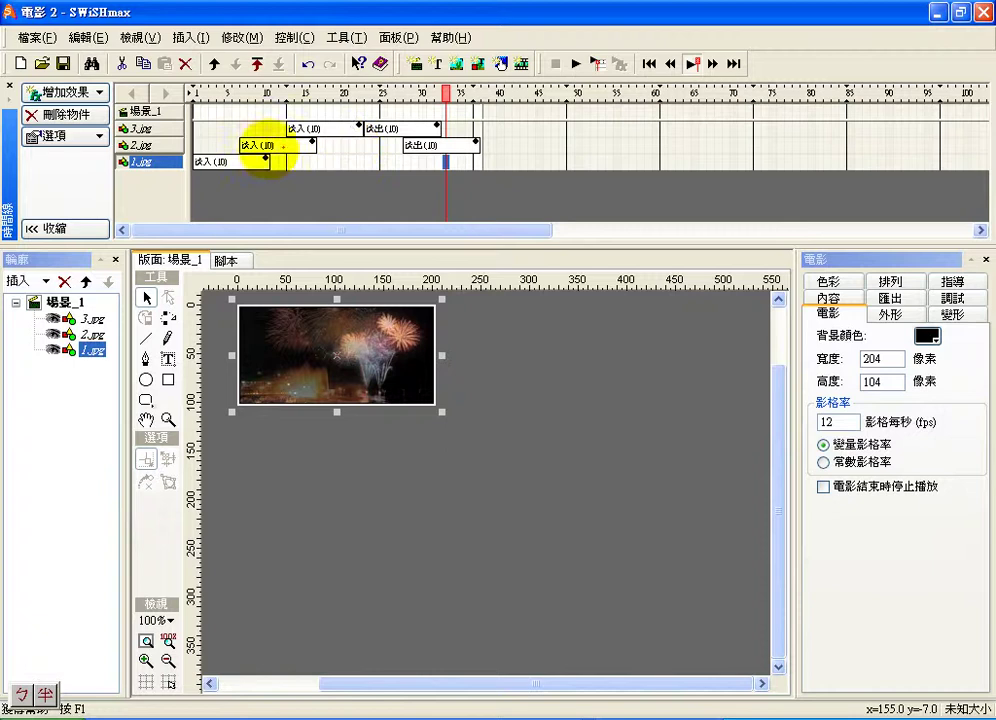
{"action": "mouse_move", "coordinate": [183, 180]}
{"action": "left_mouse_down"}
{"action": "mouse_move", "coordinate": [355, 101]}
{"action": "mouse_move", "coordinate": [497, 197]}
{"action": "left_mouse_up"}
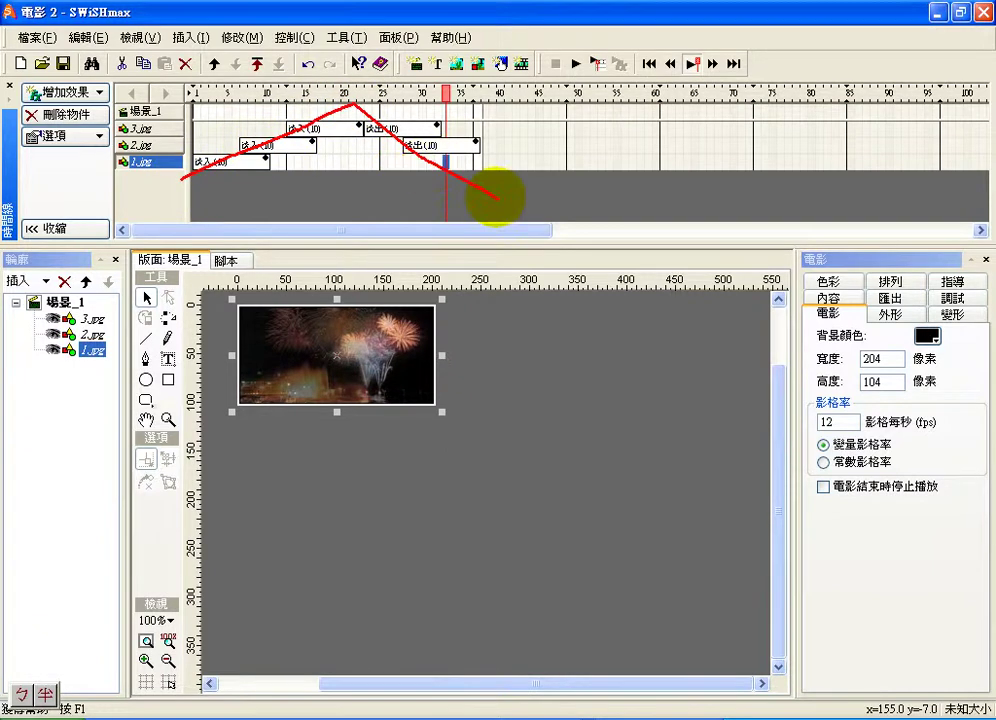
{"action": "mouse_move", "coordinate": [545, 90]}
{"action": "left_mouse_down"}
{"action": "mouse_move", "coordinate": [654, 190]}
{"action": "mouse_move", "coordinate": [773, 88]}
{"action": "left_mouse_up"}
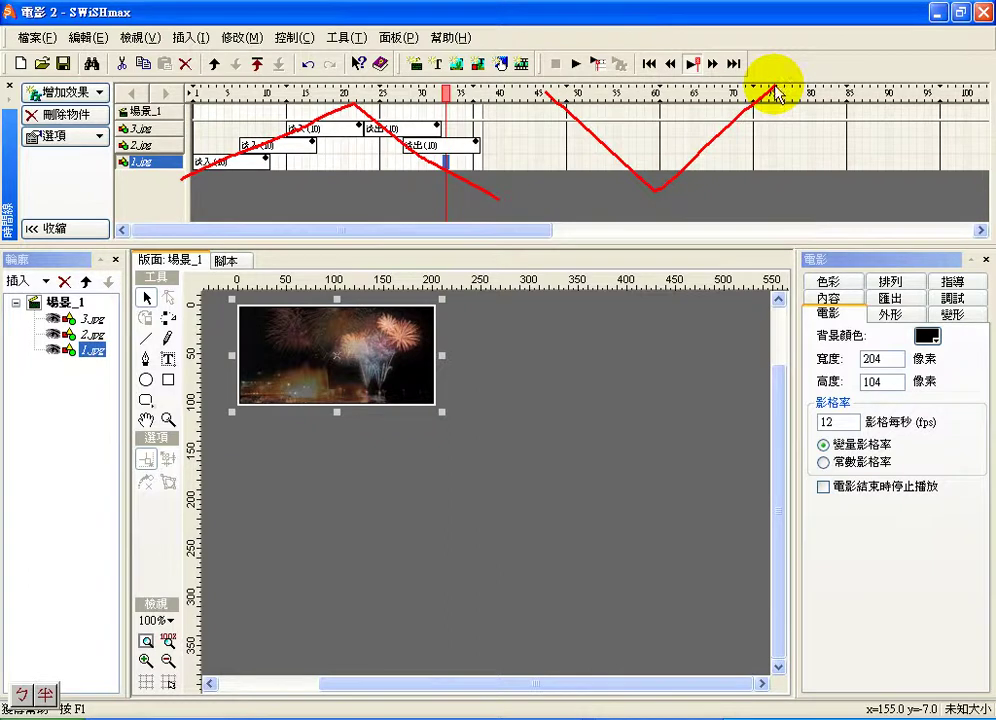
{"action": "key", "text": "Escape"}
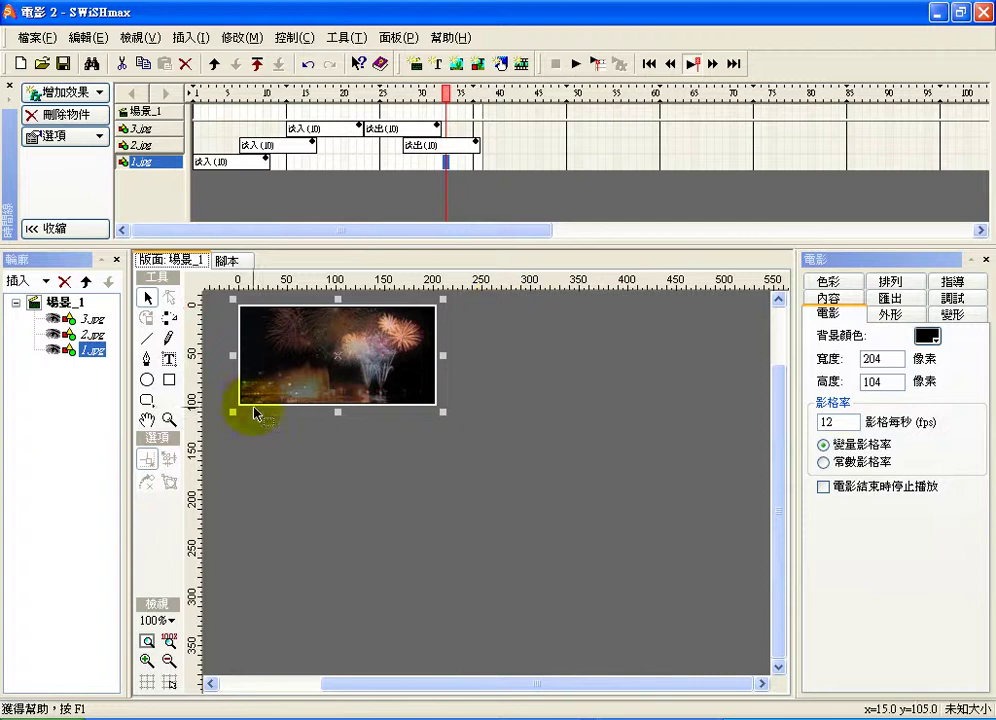
- Activate the Rectangle tool and set its solid fill color to white (FFFFFF)
{"action": "left_click", "coordinate": [147, 421]}
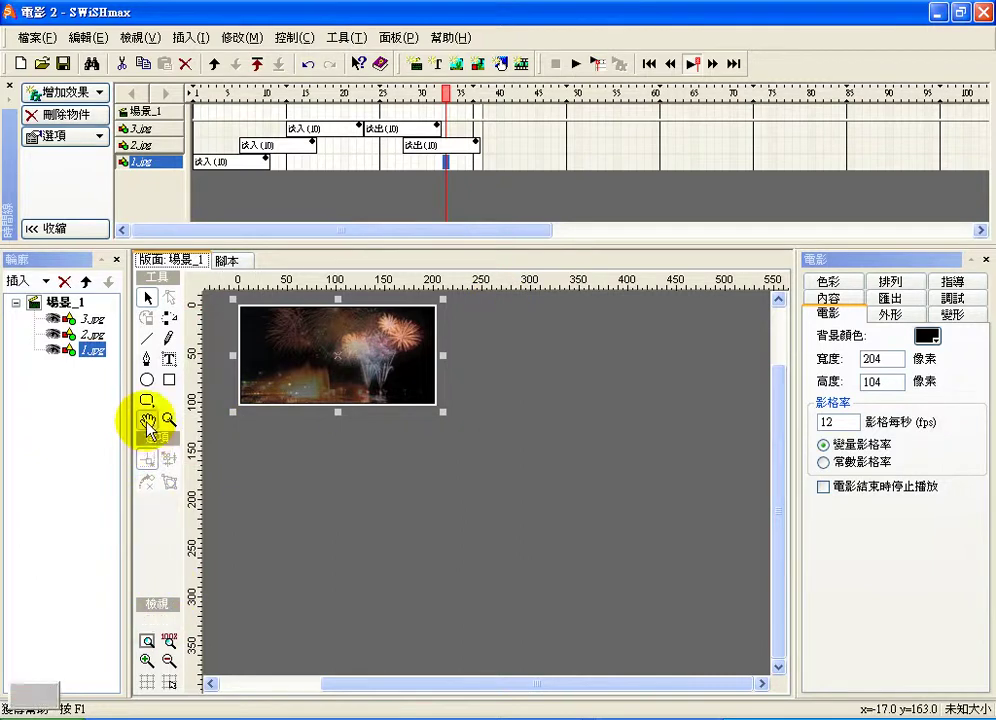
{"action": "left_click_drag", "start_coordinate": [348, 392], "coordinate": [395, 408]}
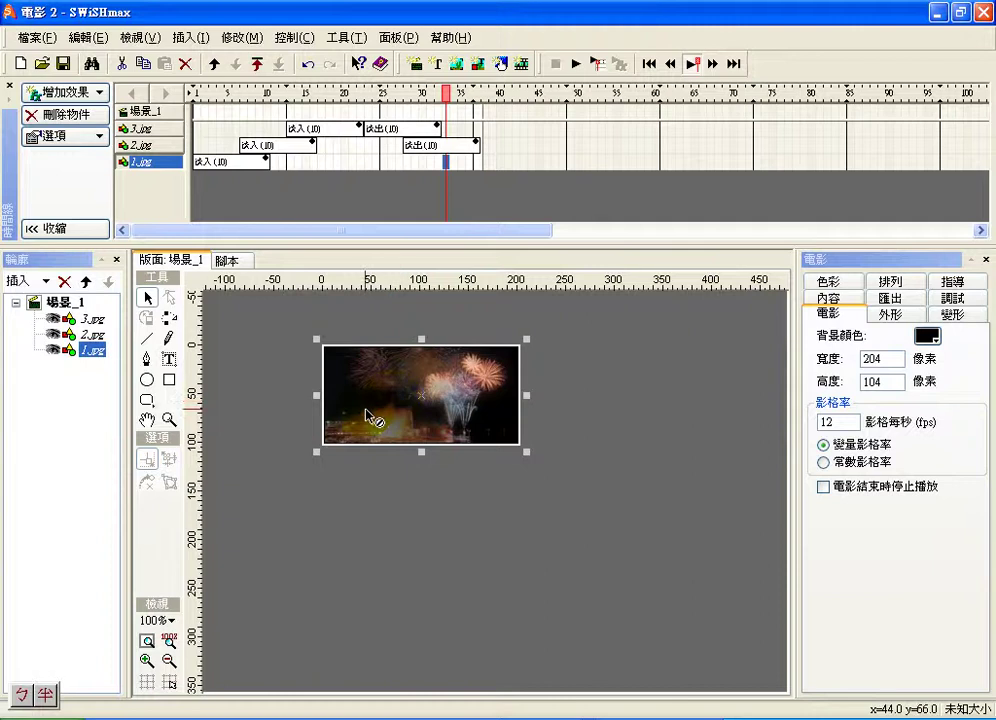
{"action": "left_click", "coordinate": [170, 381]}
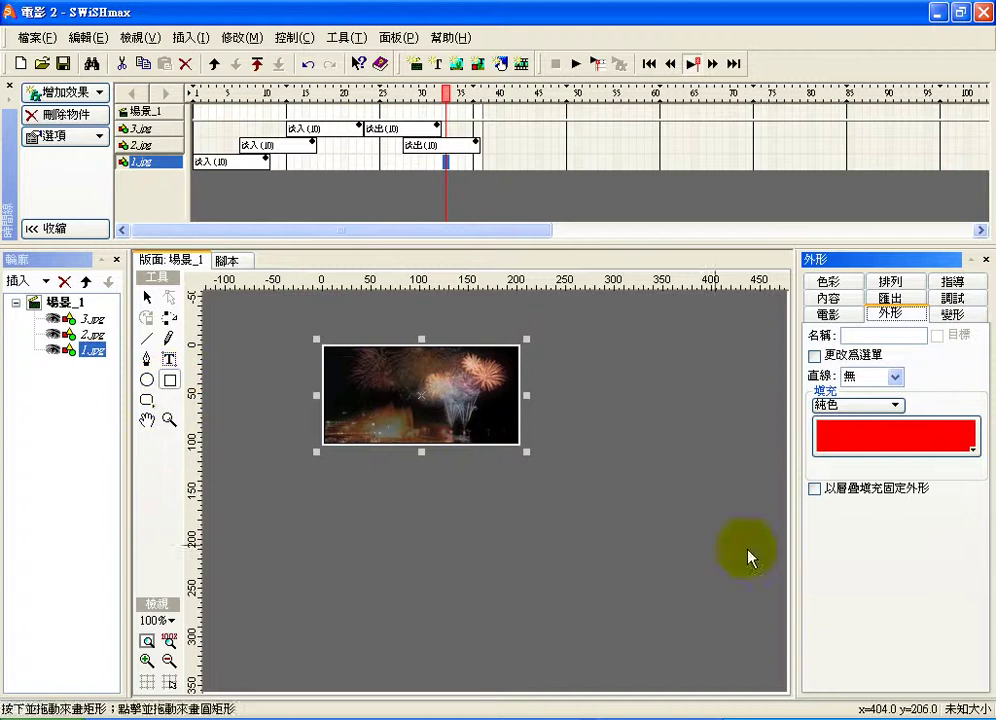
{"action": "left_click", "coordinate": [936, 447]}
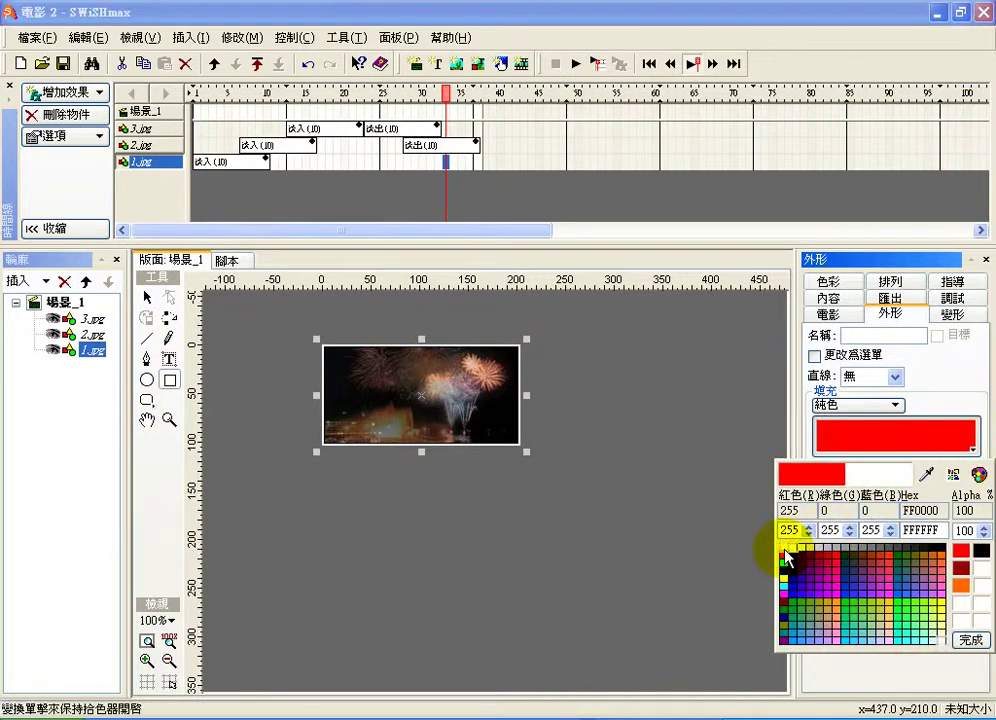
{"action": "left_click", "coordinate": [787, 553]}
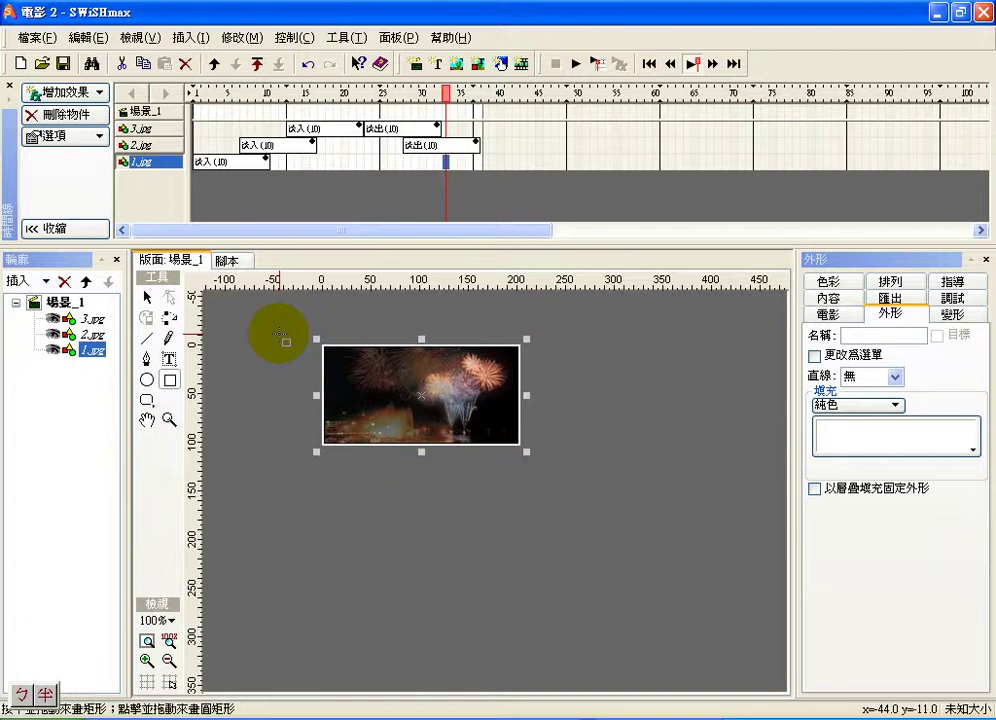
- Try to set the alpha of the new rectangle's white fill to 50%
{"action": "left_click", "coordinate": [943, 445]}
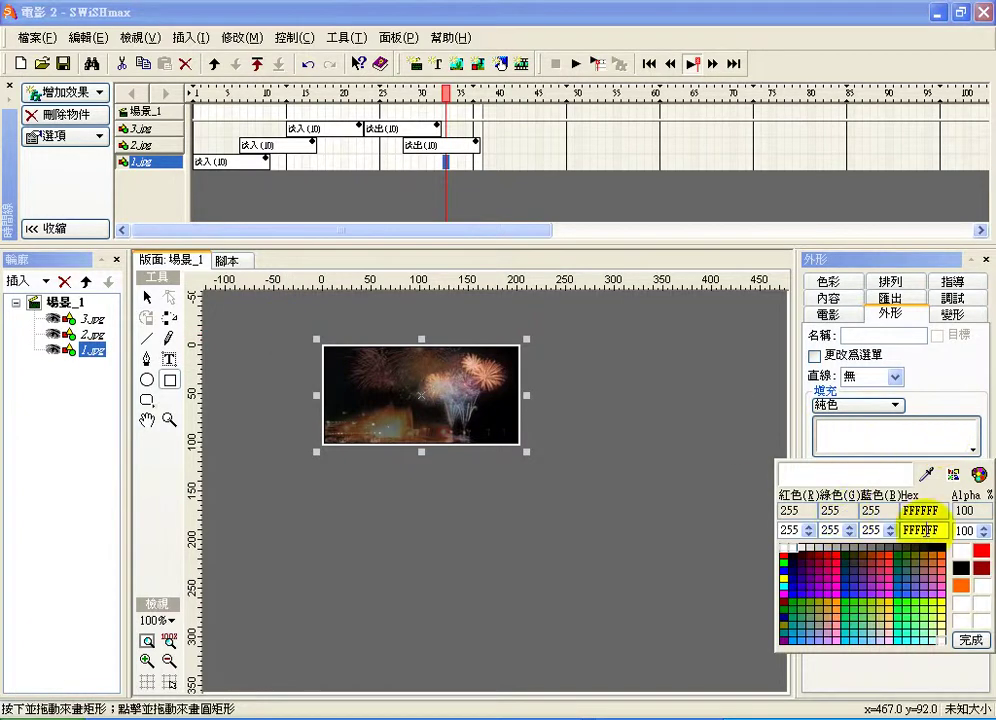
{"action": "left_click", "coordinate": [965, 530]}
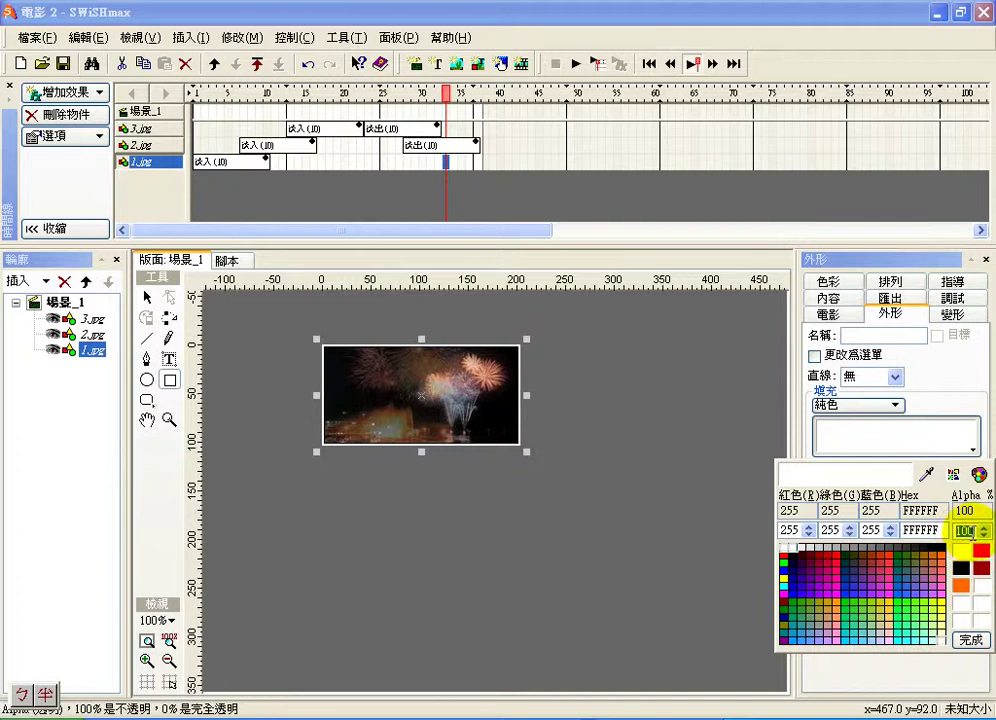
{"action": "type", "text": "50"}
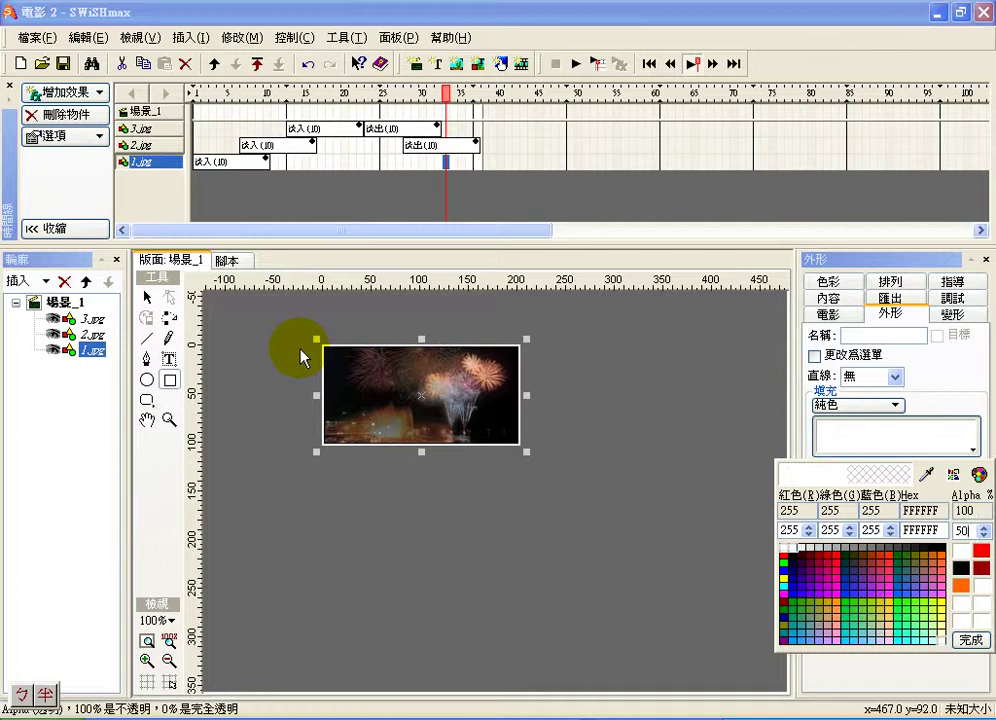
{"action": "left_click", "coordinate": [284, 351]}
- Draw a narrow vertical rectangle, taller than the banner, outside its left edge and set its fill alpha to 50%
{"action": "left_click_drag", "start_coordinate": [282, 316], "coordinate": [288, 472]}
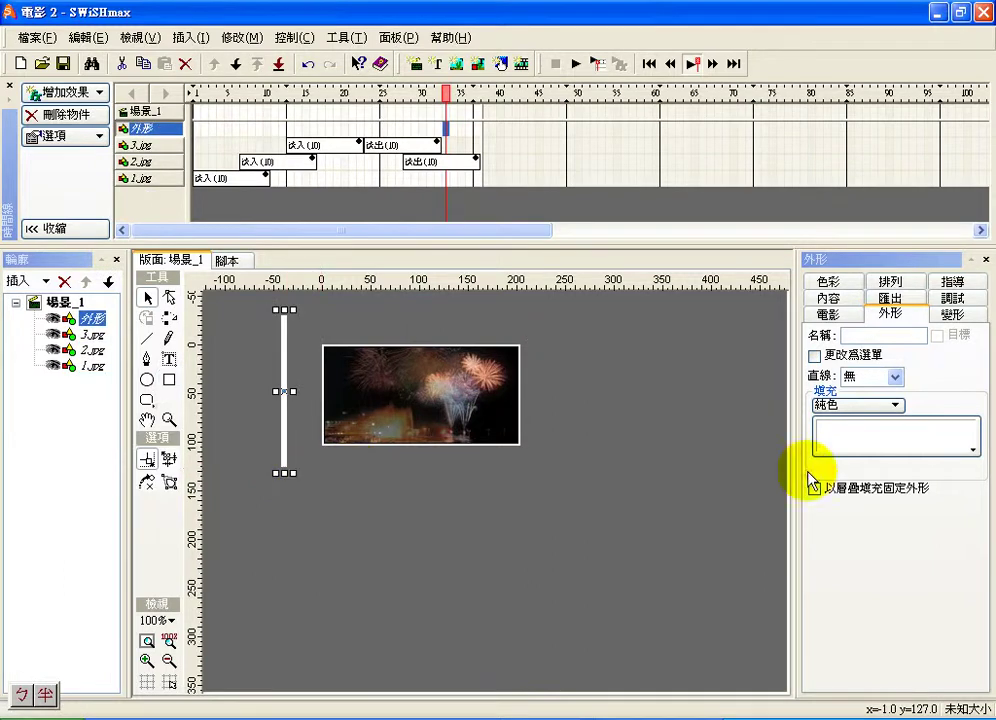
{"action": "left_click", "coordinate": [872, 446]}
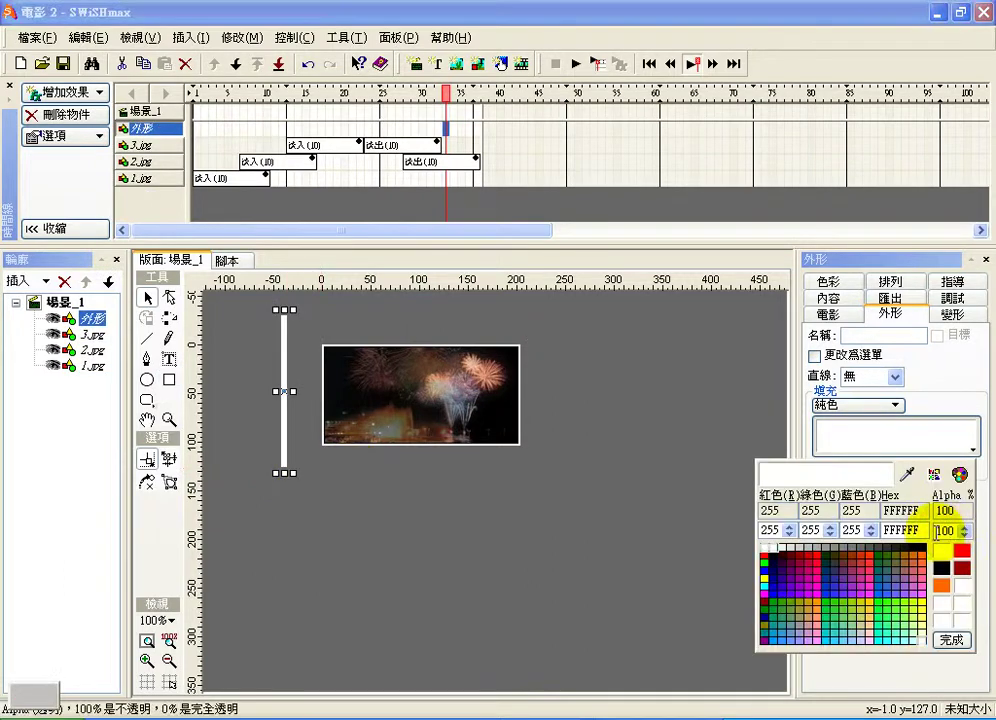
{"action": "double_click", "coordinate": [950, 530]}
{"action": "type", "text": "5"}
{"action": "key", "text": "Return"}
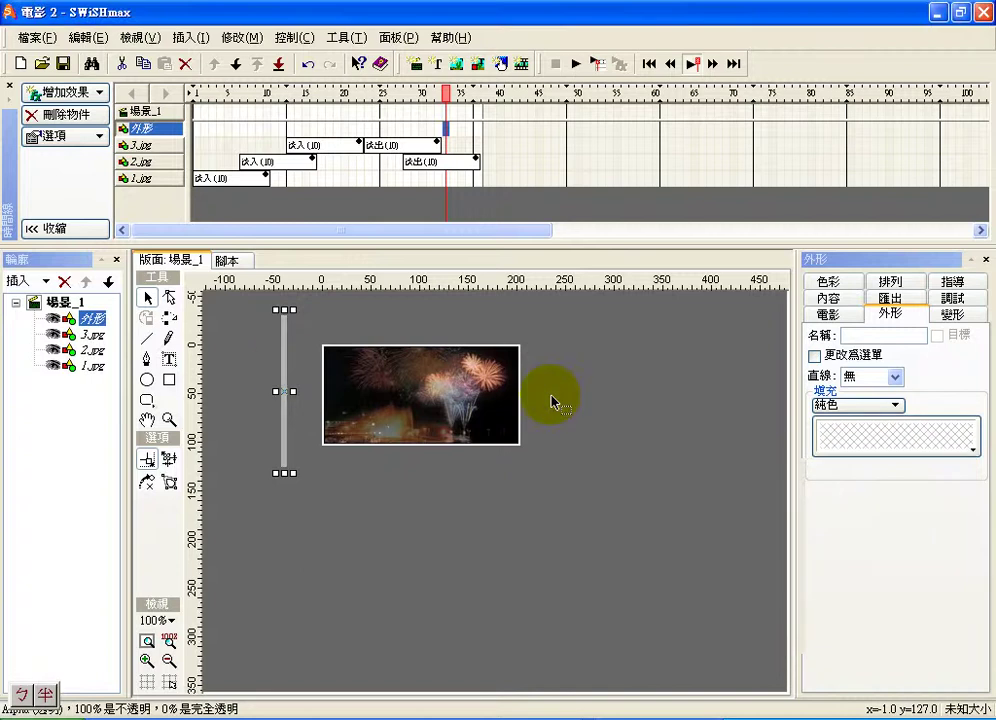
- Try the semi-transparent bar over the photo, place it just left of the banner, and compare with the finished sample movie in the Flash player
{"action": "left_click_drag", "start_coordinate": [285, 362], "coordinate": [371, 367]}
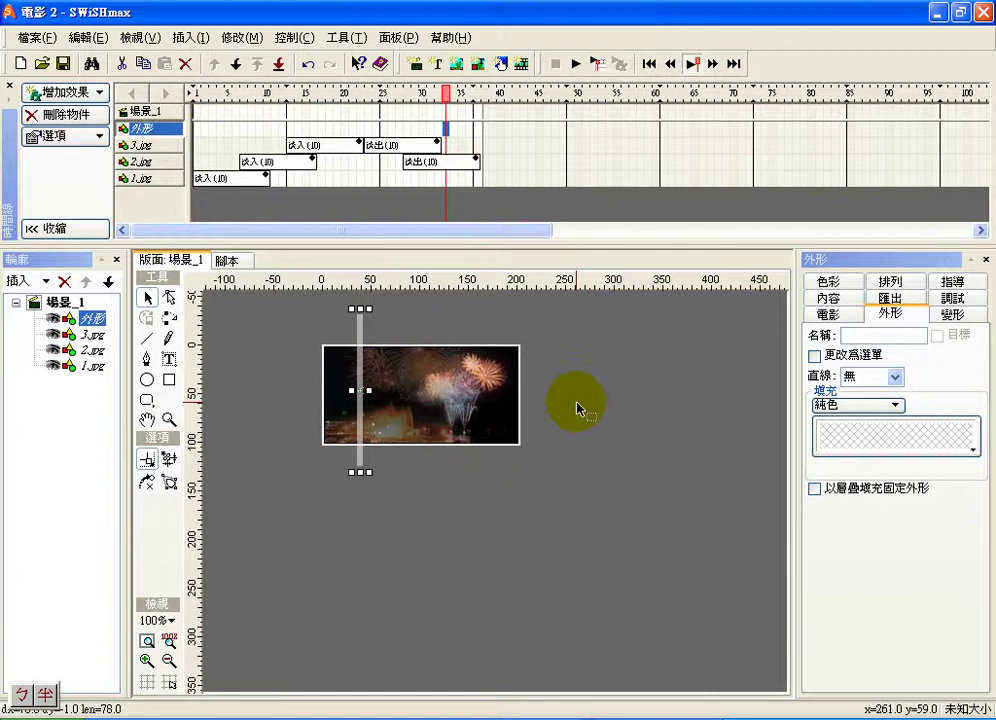
{"action": "left_click_drag", "start_coordinate": [362, 318], "coordinate": [303, 336]}
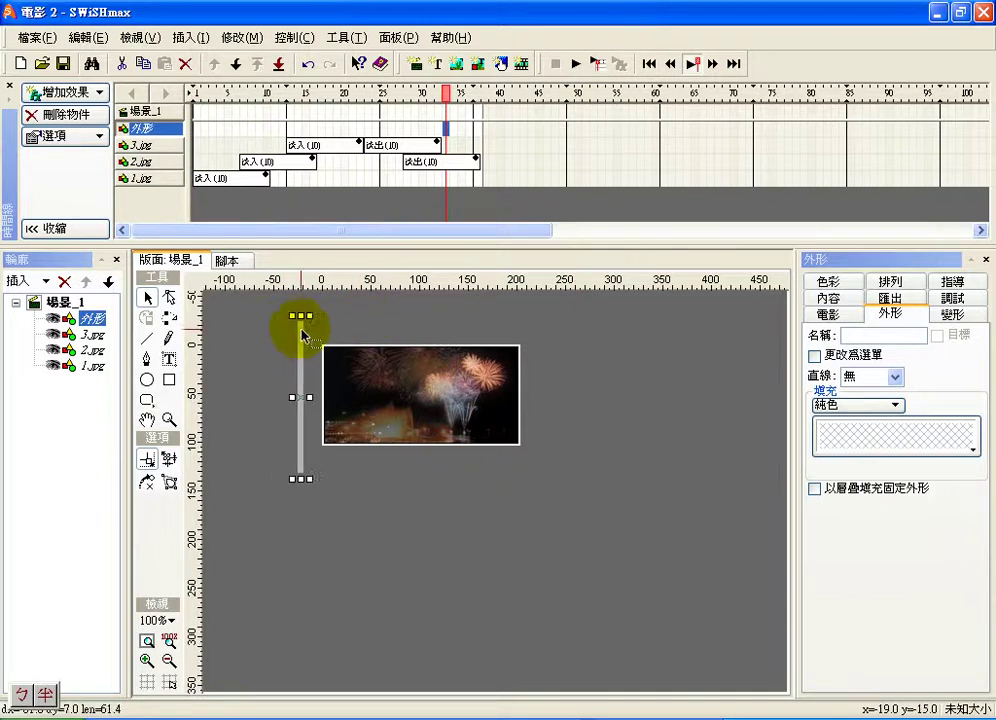
{"action": "left_click", "coordinate": [390, 487]}
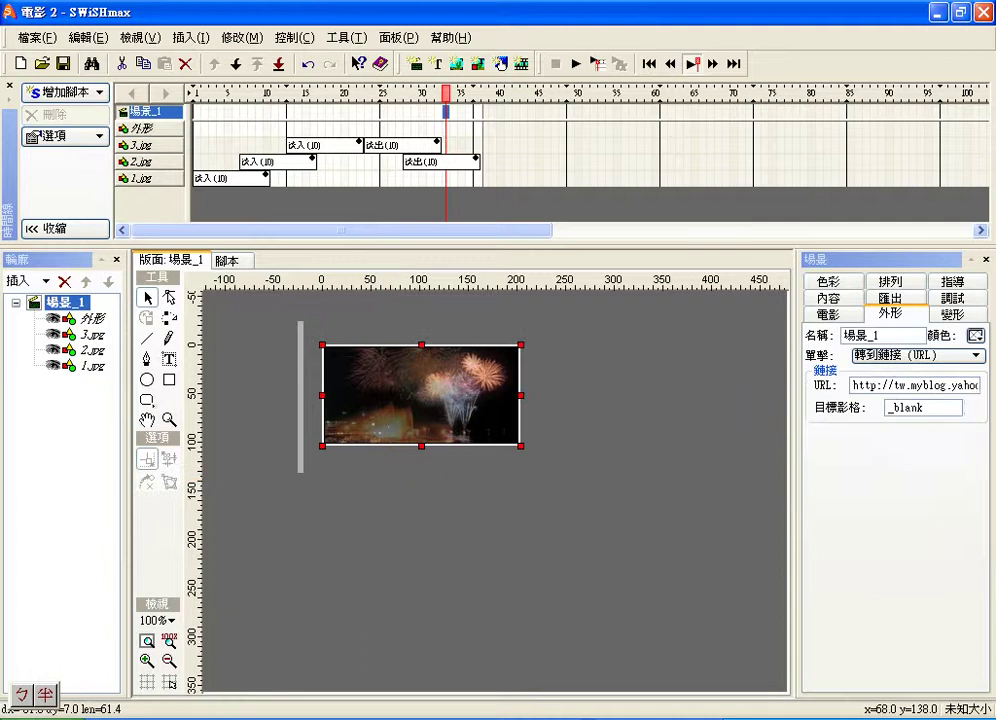
{"action": "key", "text": "ctrl+t"}
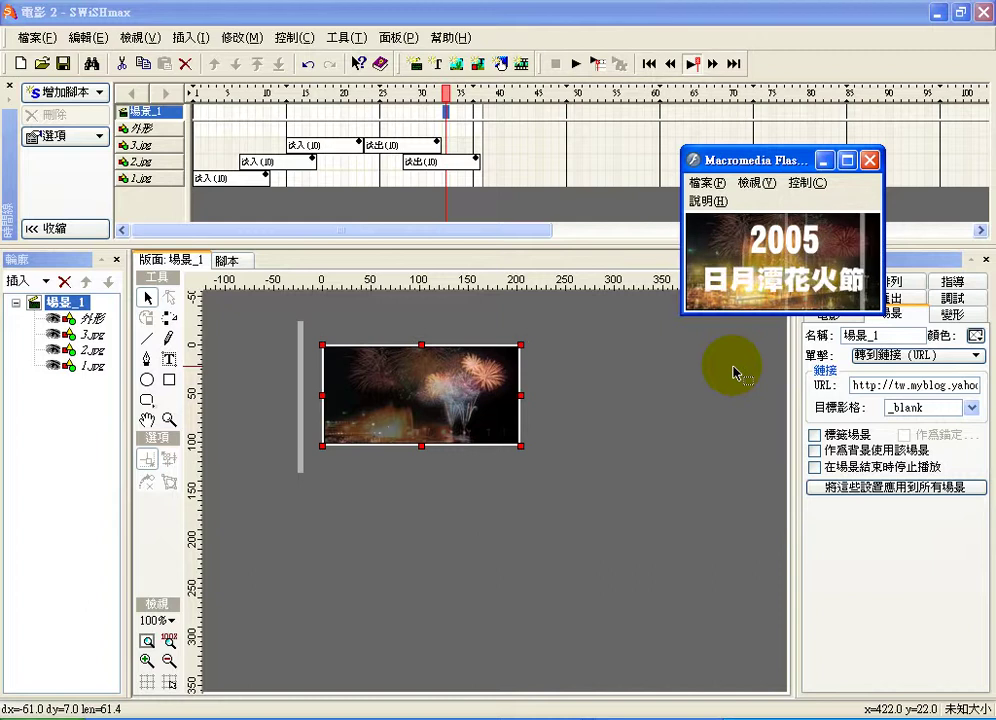
{"action": "left_click", "coordinate": [322, 8]}
- Add the slide-in-from-right effect (從右進入) to the semi-transparent bar at frame 33 and scrub through it to frame 42
{"action": "left_click", "coordinate": [301, 352]}
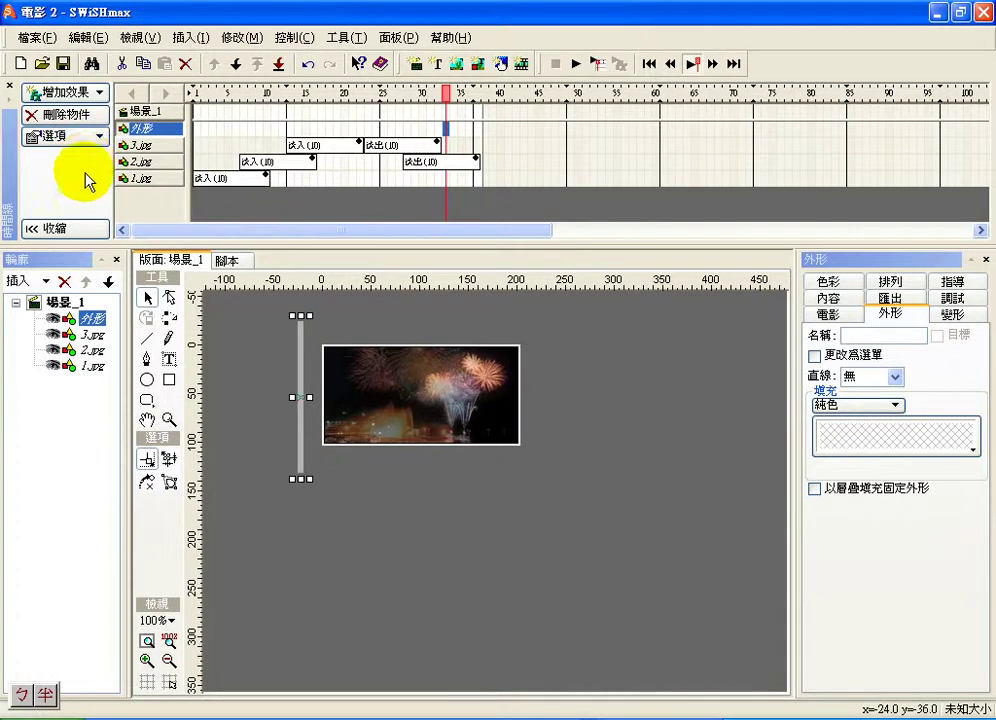
{"action": "left_click", "coordinate": [82, 100]}
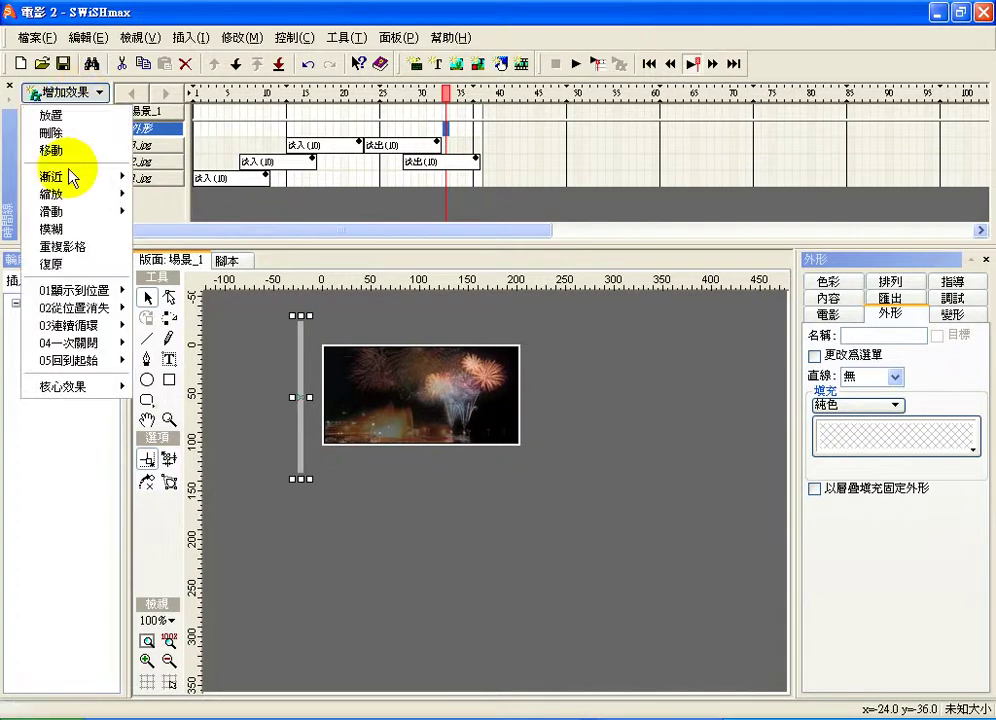
{"action": "mouse_move", "coordinate": [72, 213]}
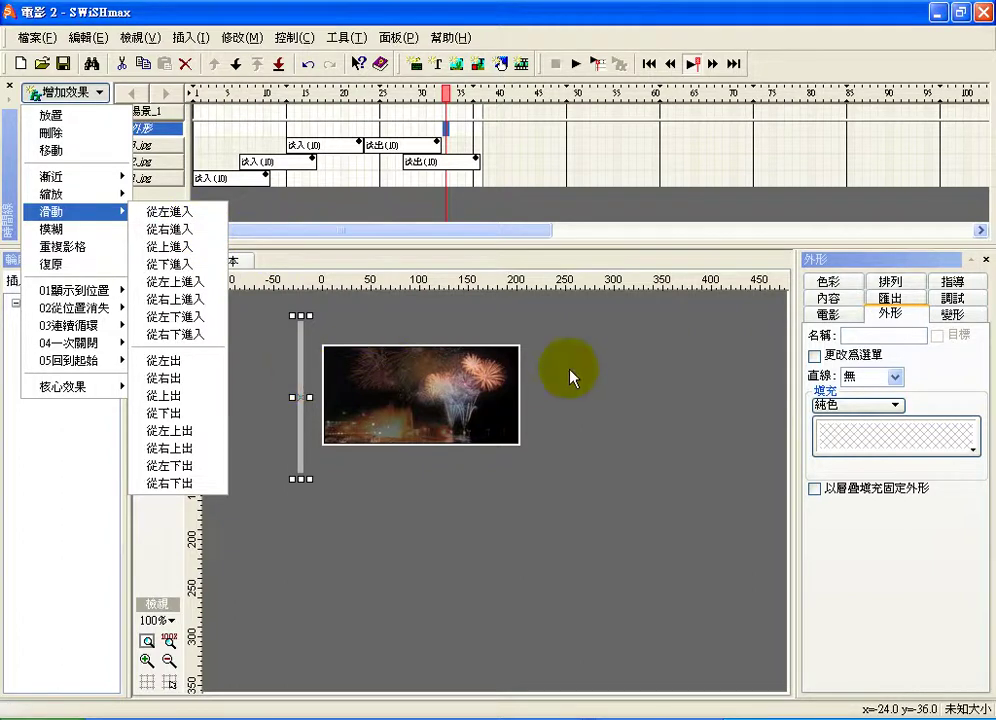
{"action": "left_click", "coordinate": [205, 231]}
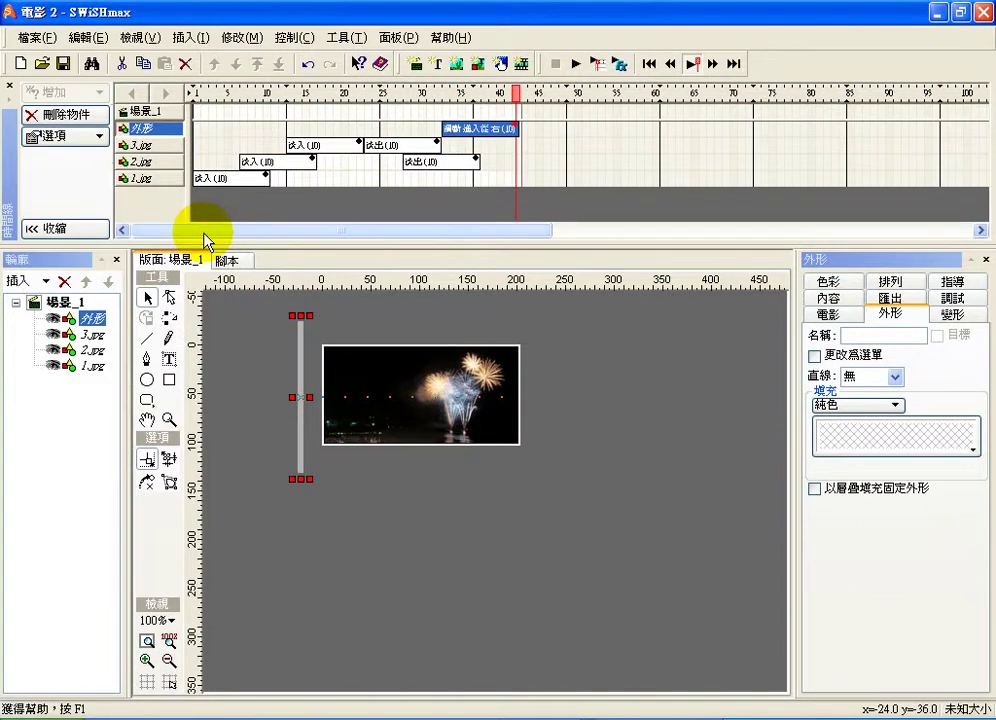
{"action": "left_click", "coordinate": [440, 93]}
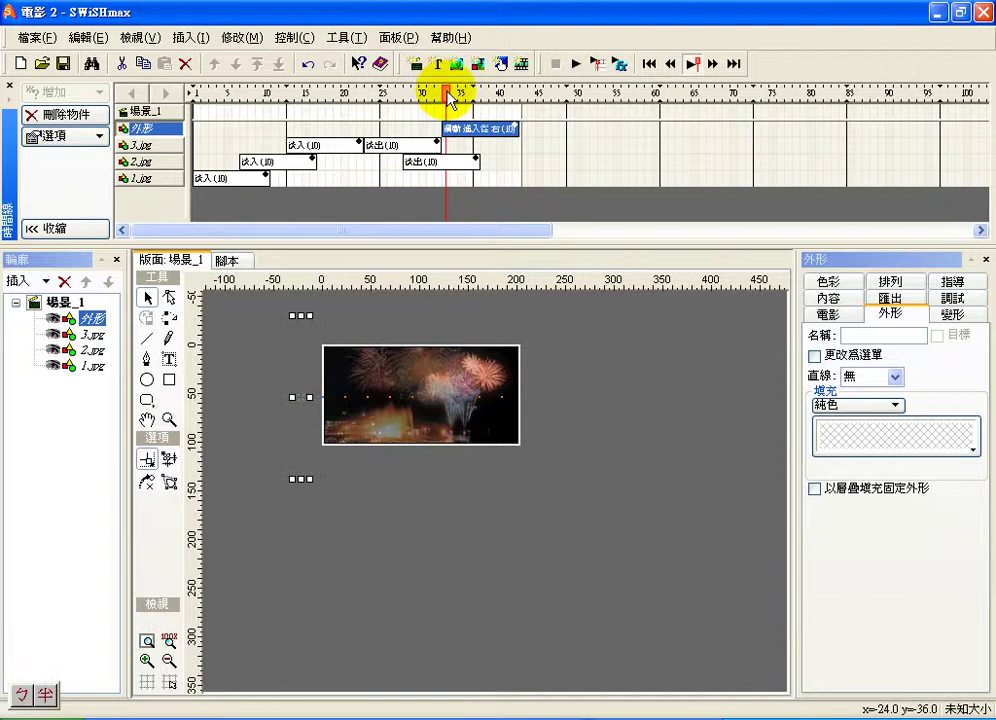
{"action": "left_click_drag", "start_coordinate": [442, 95], "coordinate": [520, 108]}
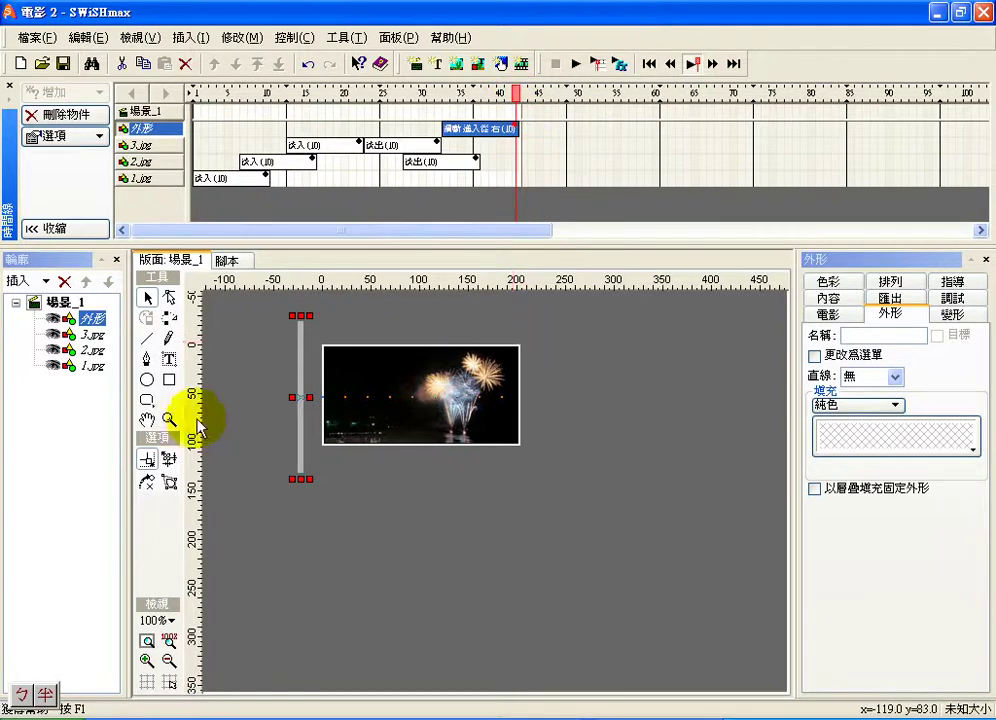
- Draw a thin white vertical line just right of the banner and give it the slide-in-from-left effect (從左進入) at frame 42
{"action": "left_click", "coordinate": [169, 381]}
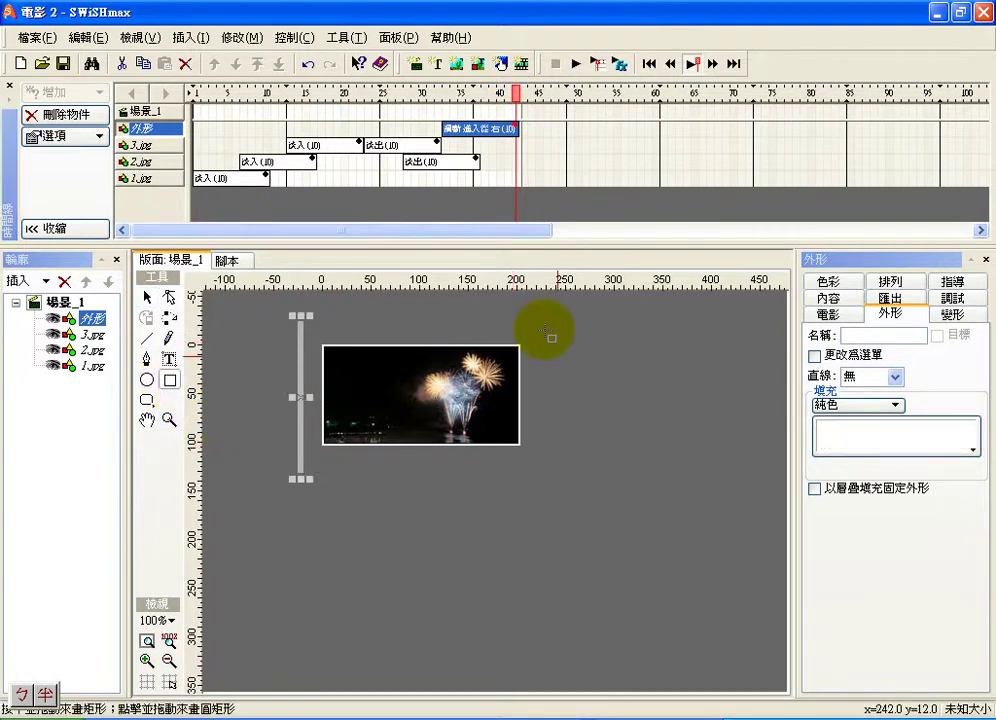
{"action": "left_click_drag", "start_coordinate": [546, 334], "coordinate": [542, 478]}
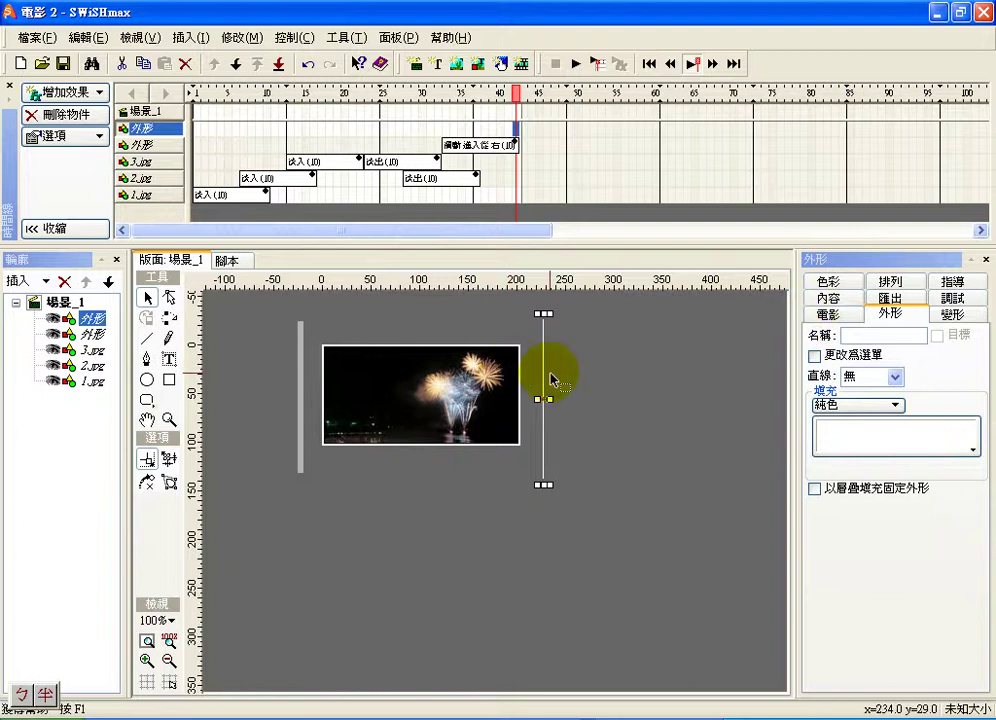
{"action": "left_click", "coordinate": [95, 94]}
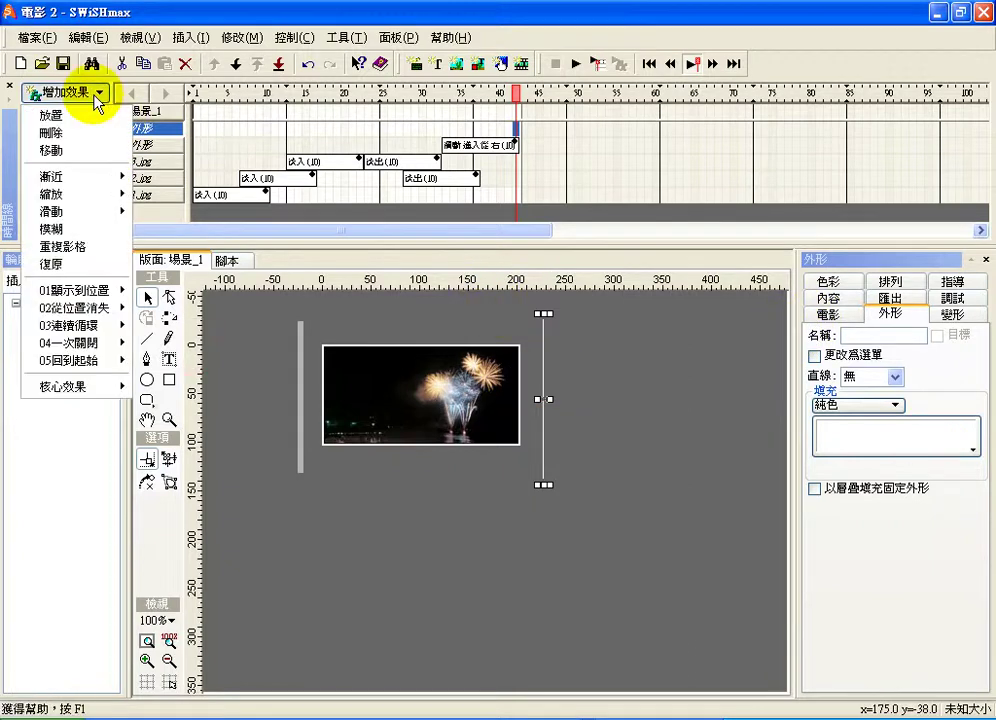
{"action": "mouse_move", "coordinate": [78, 211]}
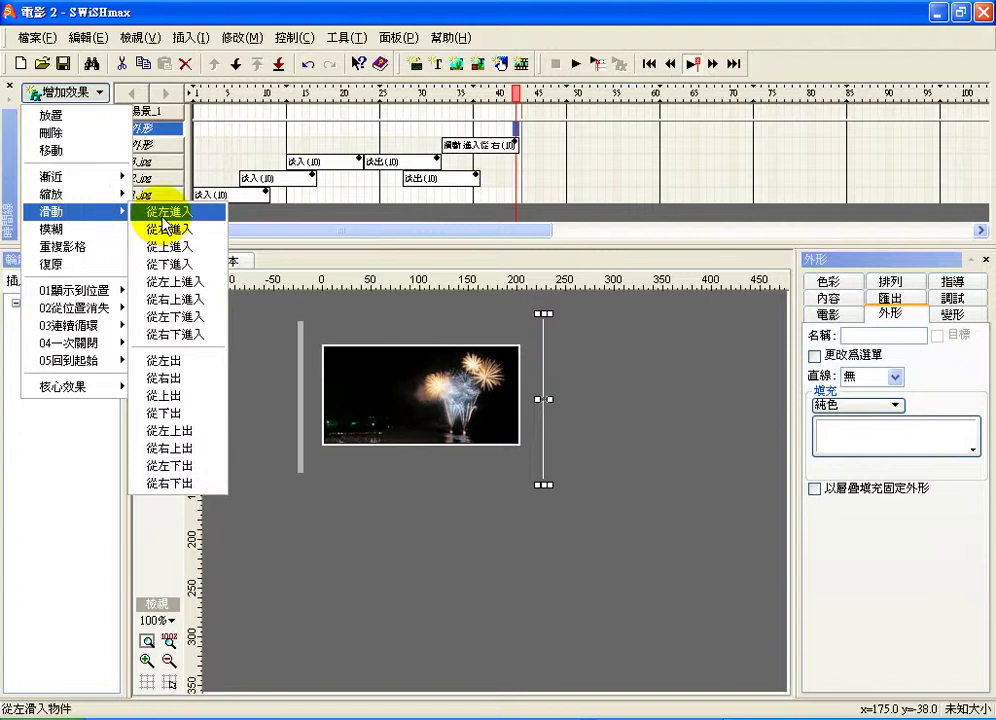
{"action": "left_click", "coordinate": [164, 214]}
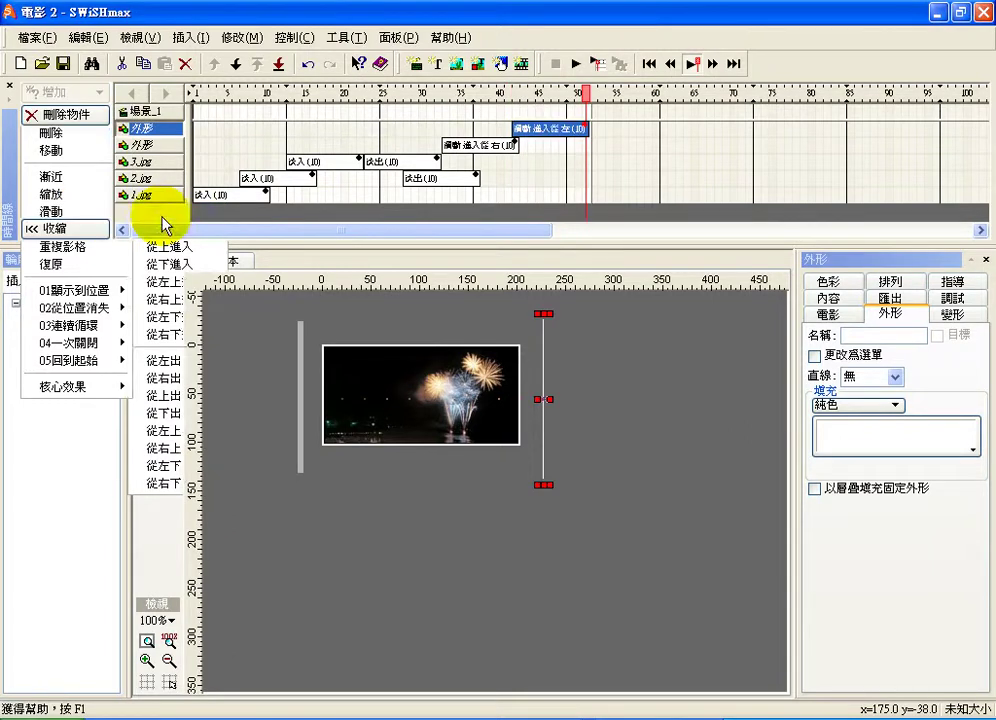
- Move the thin line's slide-in effect to start at frame 38, overlapping the bar's slide, and scrub through both
{"action": "left_click", "coordinate": [440, 95]}
{"action": "left_click_drag", "start_coordinate": [443, 100], "coordinate": [504, 128]}
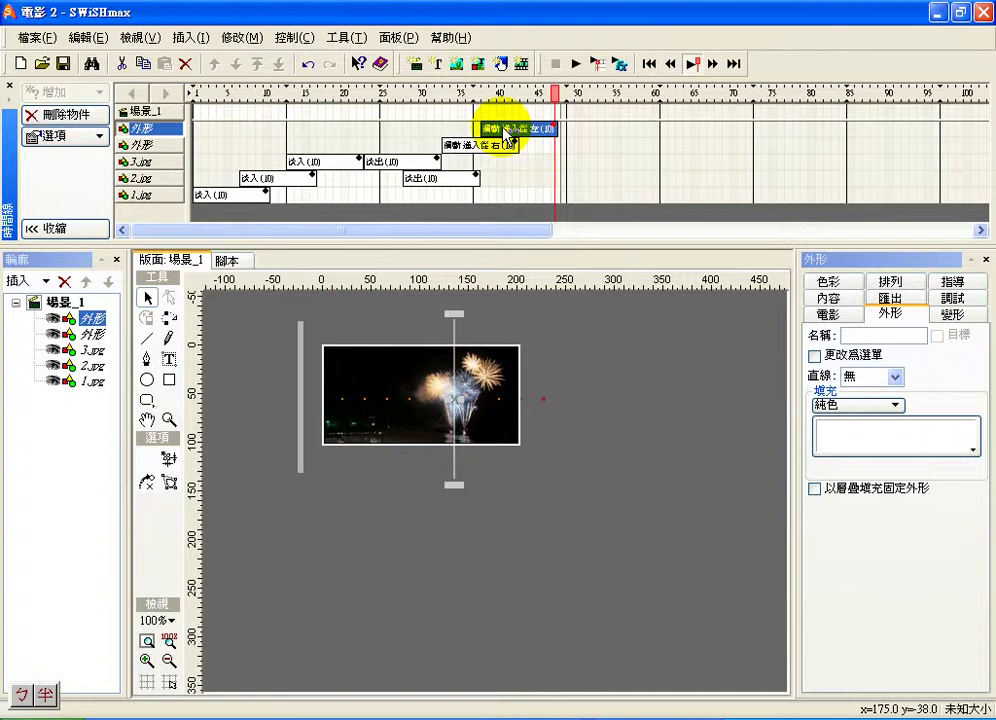
{"action": "left_click", "coordinate": [445, 95]}
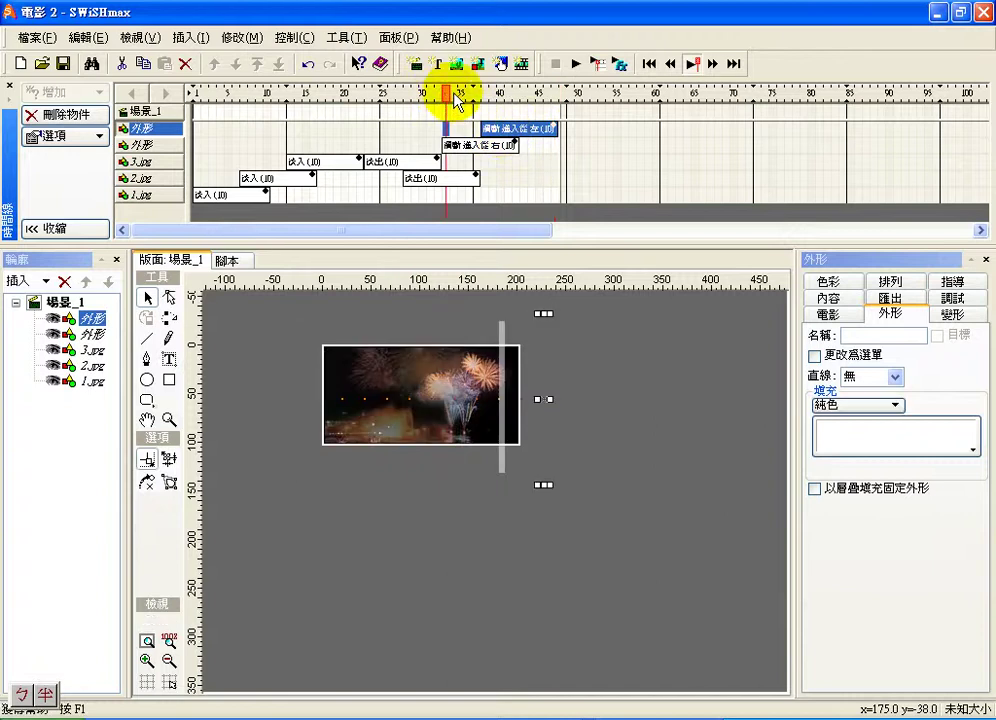
{"action": "left_click_drag", "start_coordinate": [455, 103], "coordinate": [527, 103]}
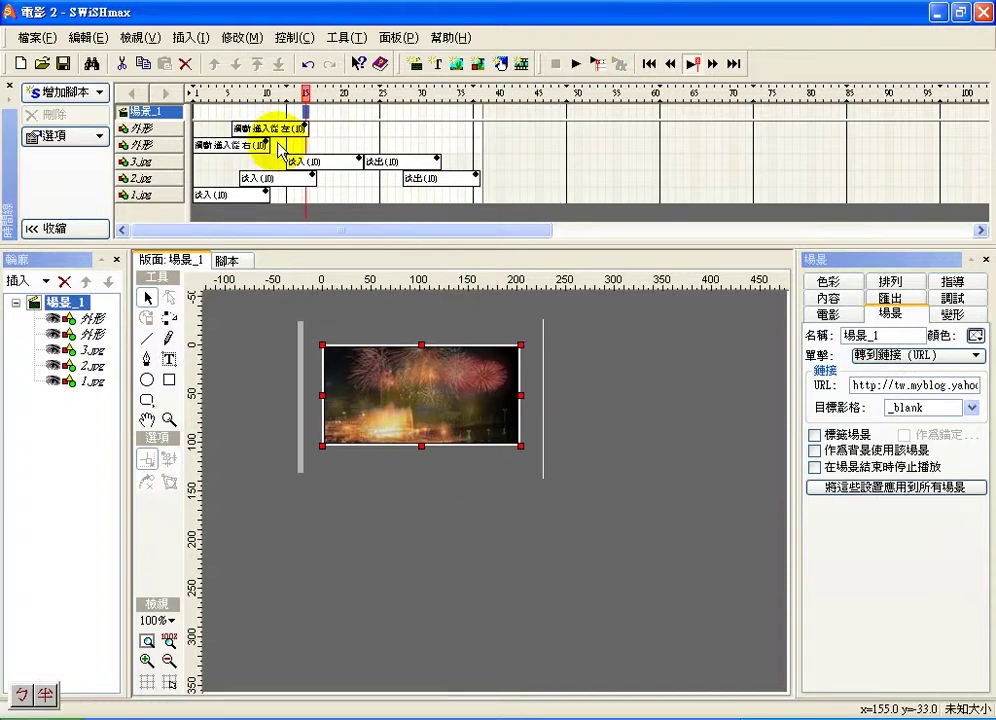
- Add the slide-out-to-right effect (從右出) to the semi-transparent bar at frame 11 and scrub from frame 1 to frame 25
{"action": "left_click", "coordinate": [160, 145]}
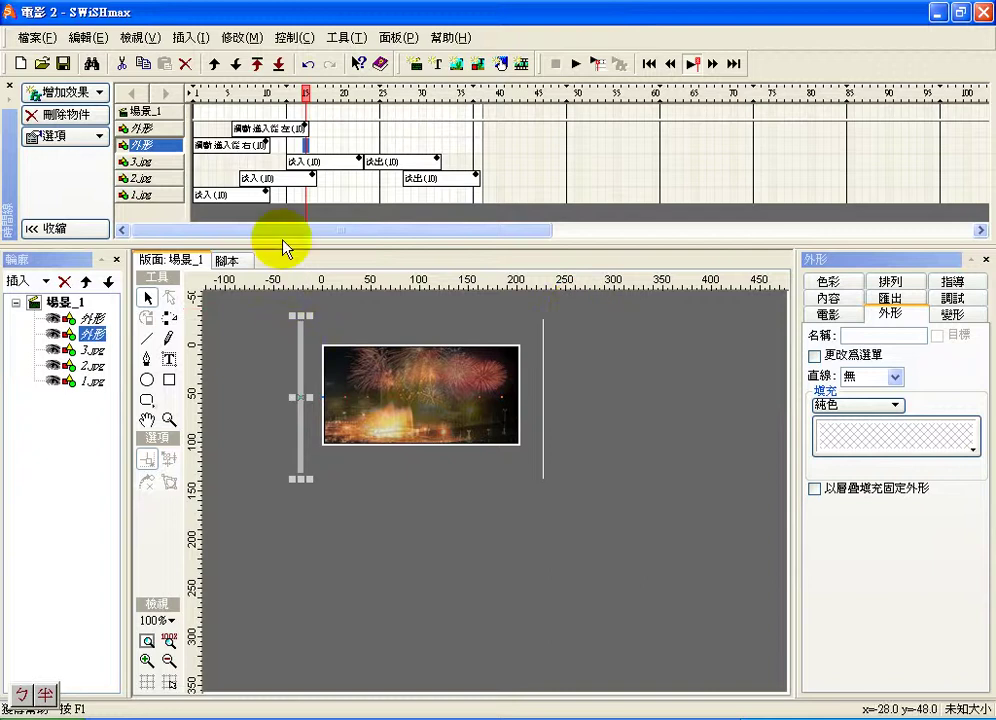
{"action": "left_click", "coordinate": [274, 93]}
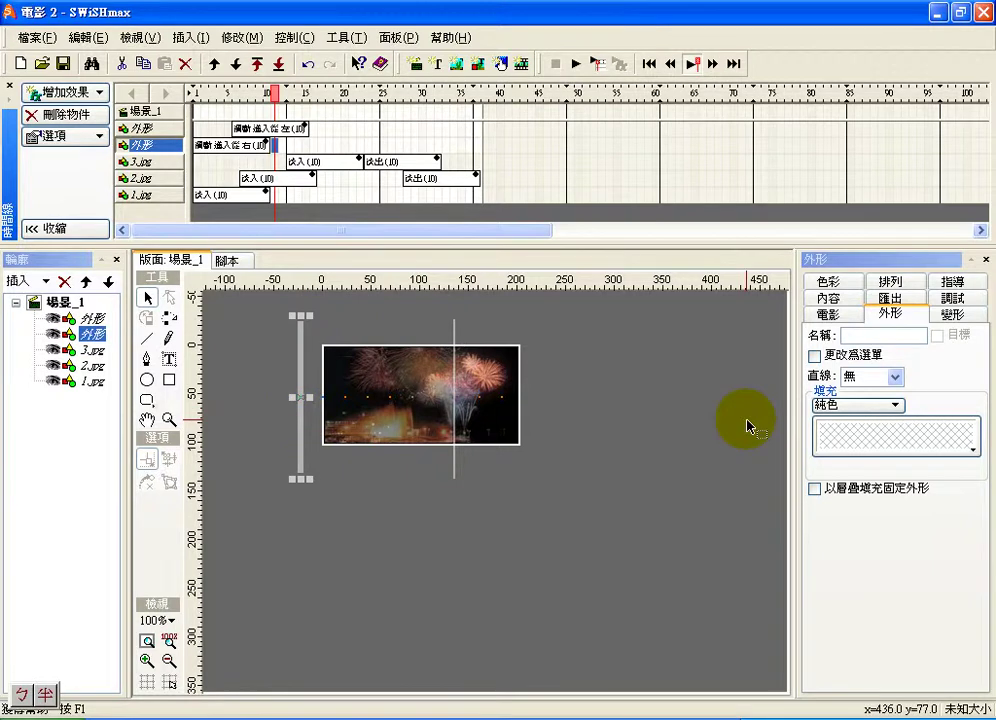
{"action": "left_click", "coordinate": [88, 97]}
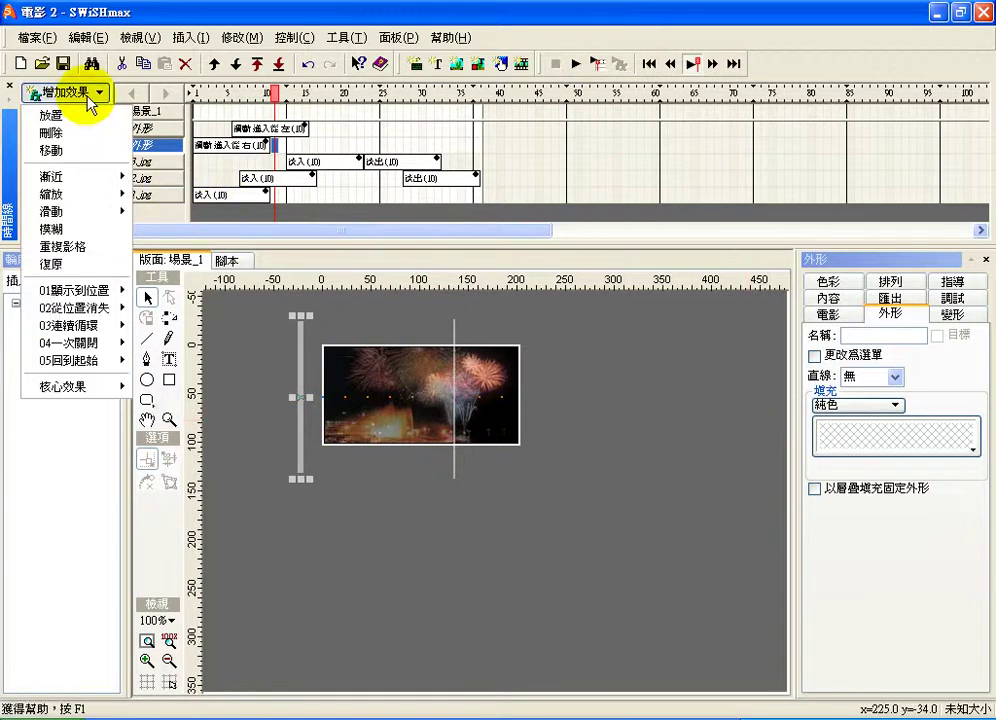
{"action": "mouse_move", "coordinate": [97, 219]}
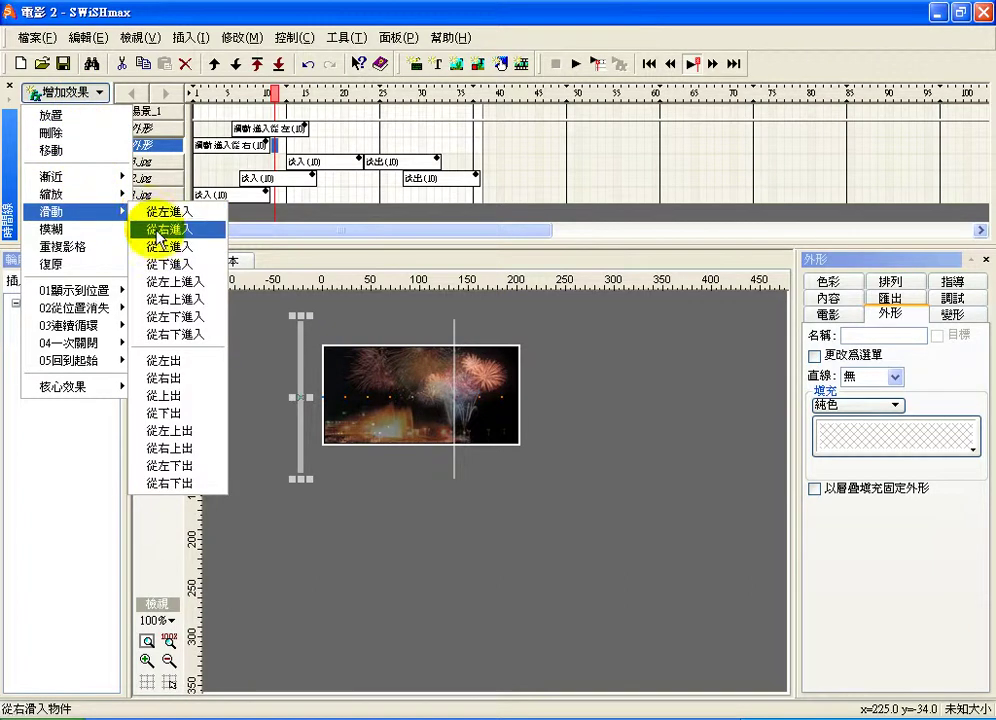
{"action": "left_click", "coordinate": [186, 380]}
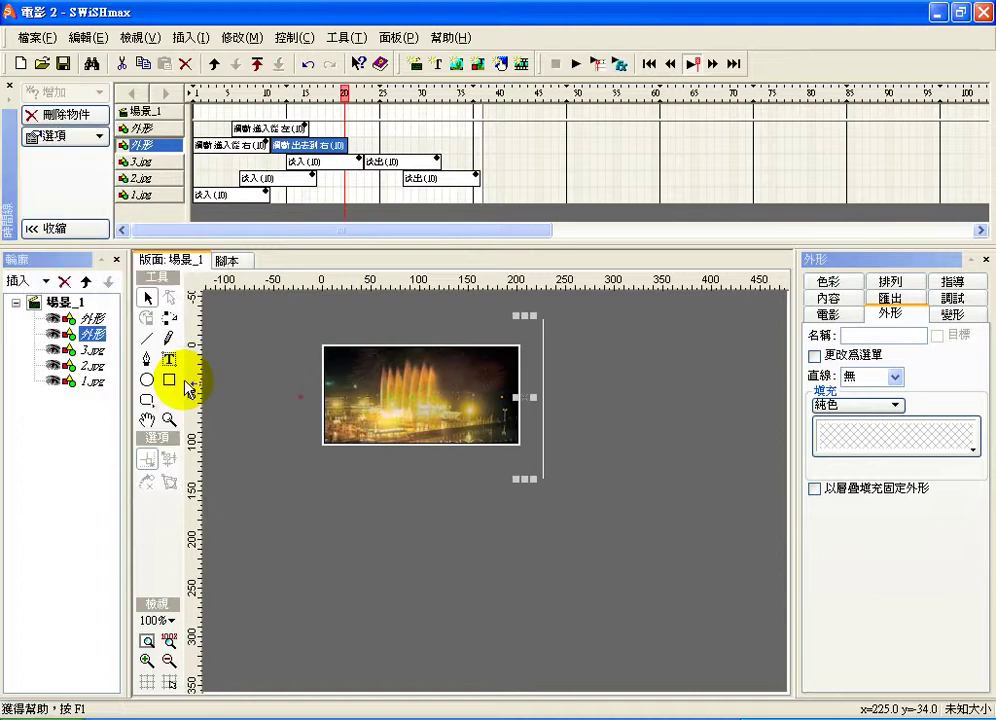
{"action": "left_click", "coordinate": [196, 92]}
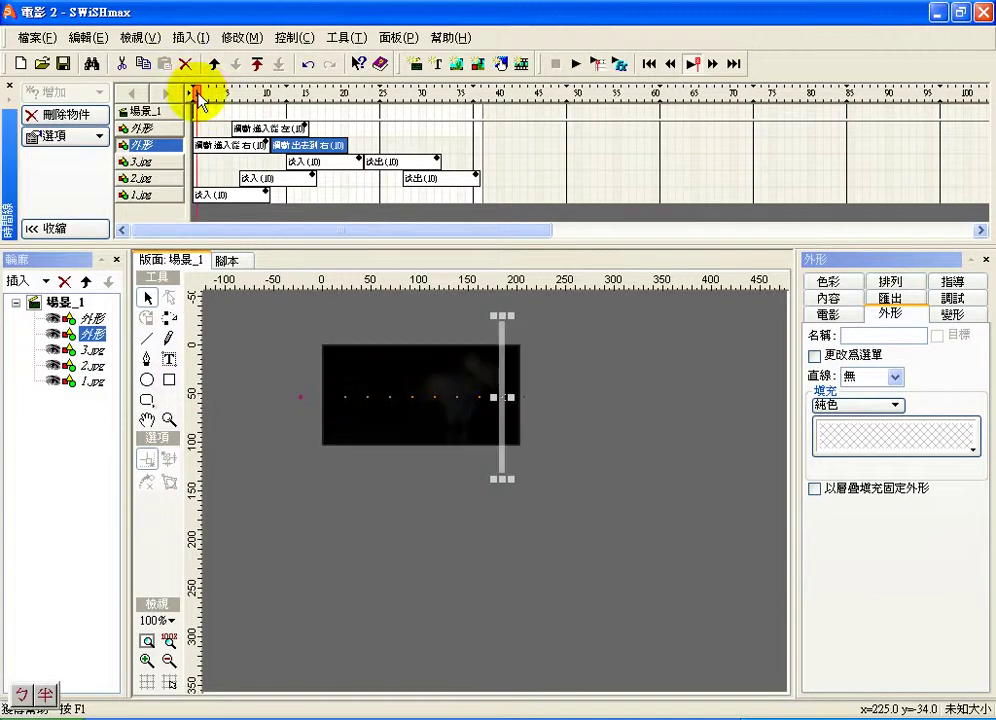
{"action": "left_click_drag", "start_coordinate": [196, 92], "coordinate": [385, 112]}
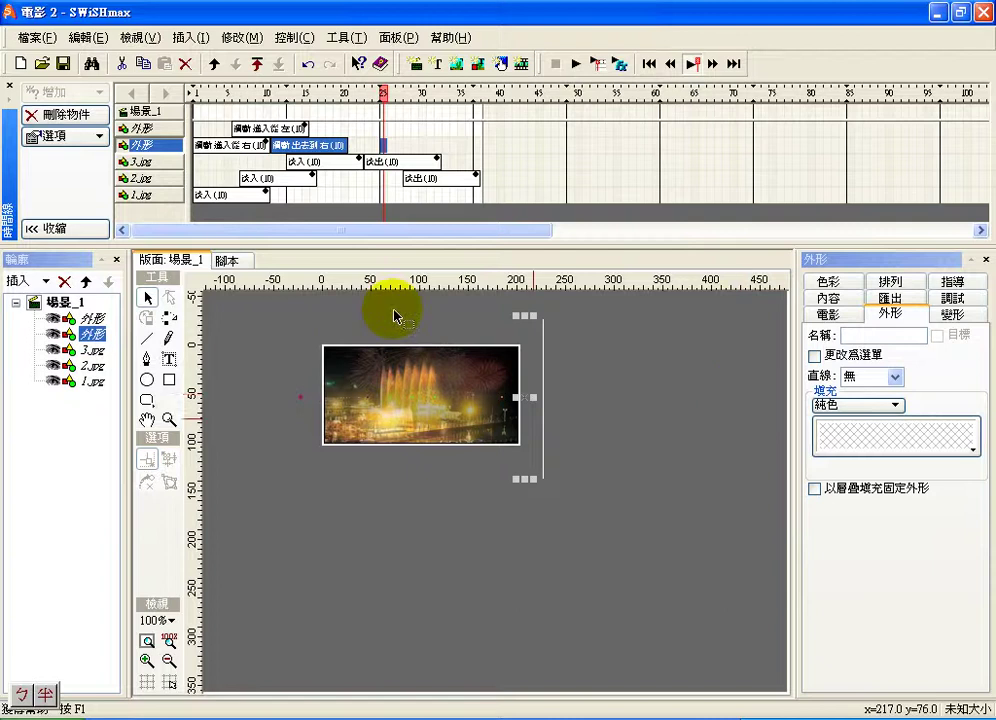
- Add the slide-out-to-left effect (從左出) to the semi-transparent bar at frame 21
{"action": "left_click", "coordinate": [353, 145]}
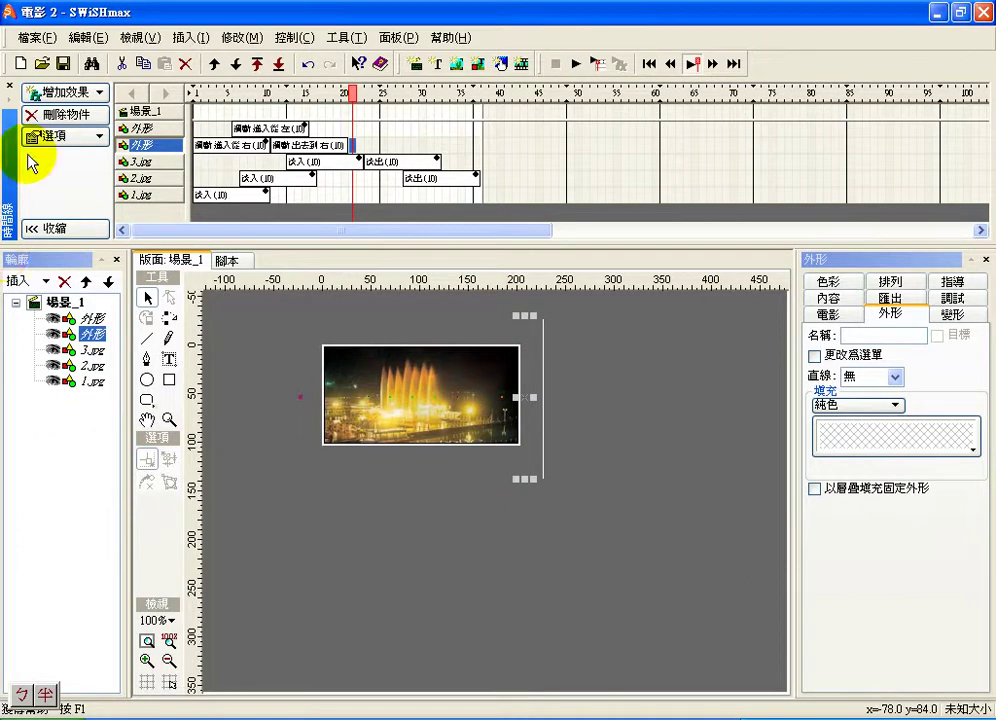
{"action": "left_click", "coordinate": [63, 95]}
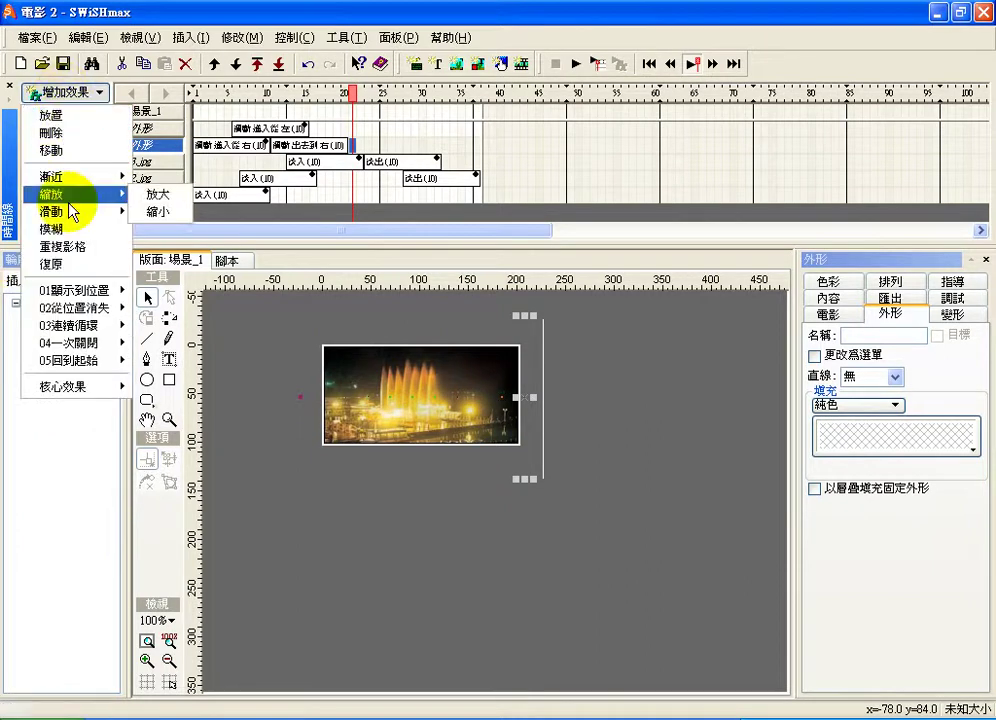
{"action": "mouse_move", "coordinate": [70, 218]}
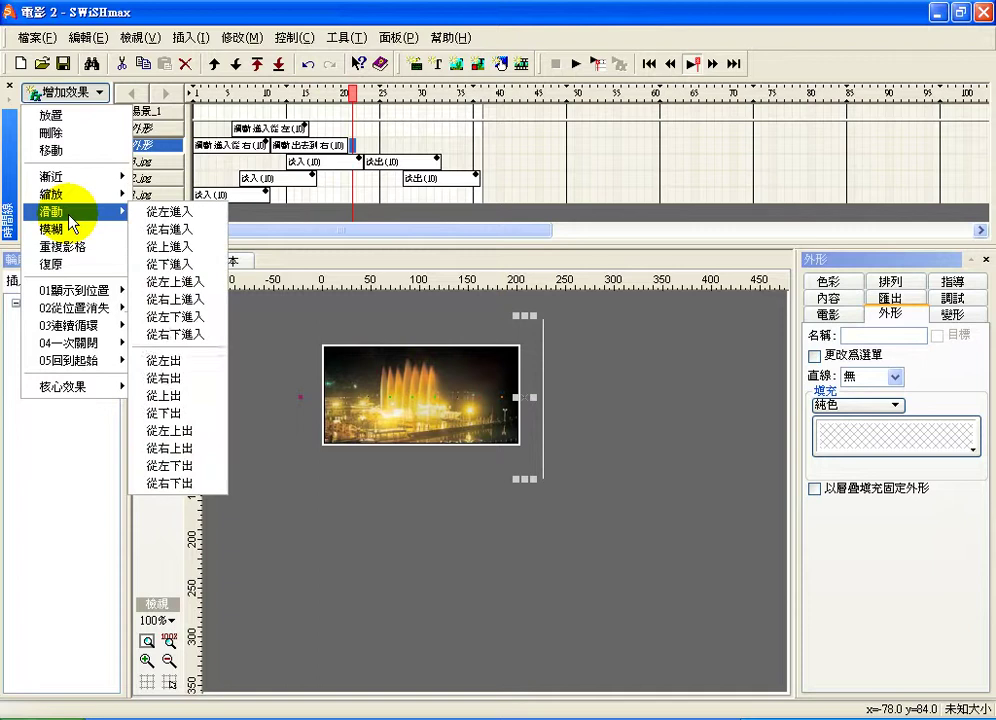
{"action": "left_click", "coordinate": [164, 364]}
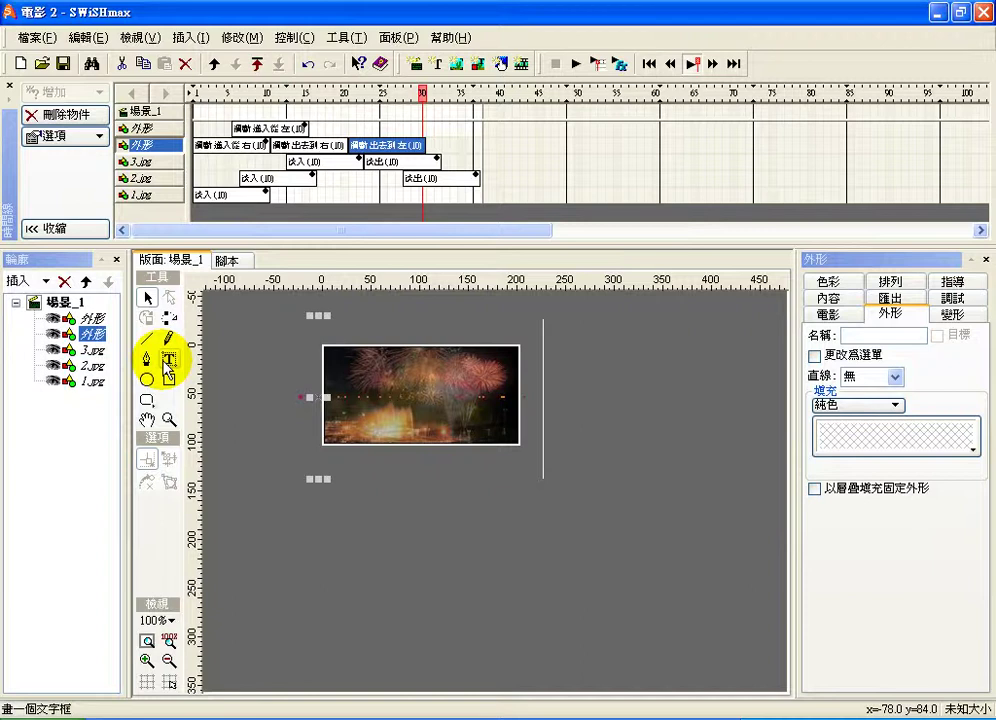
- Select the scene 場景_1, set its click action to go to a link (轉到鏈接 (URL)), and open its URL for editing
{"action": "left_click", "coordinate": [351, 112]}
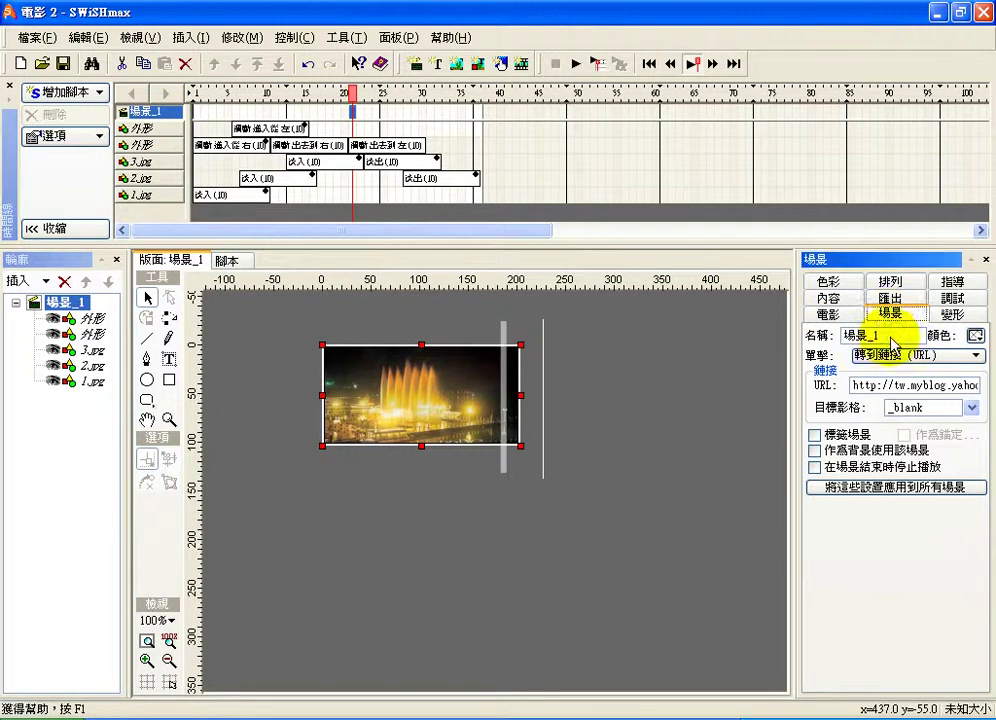
{"action": "left_click", "coordinate": [880, 355]}
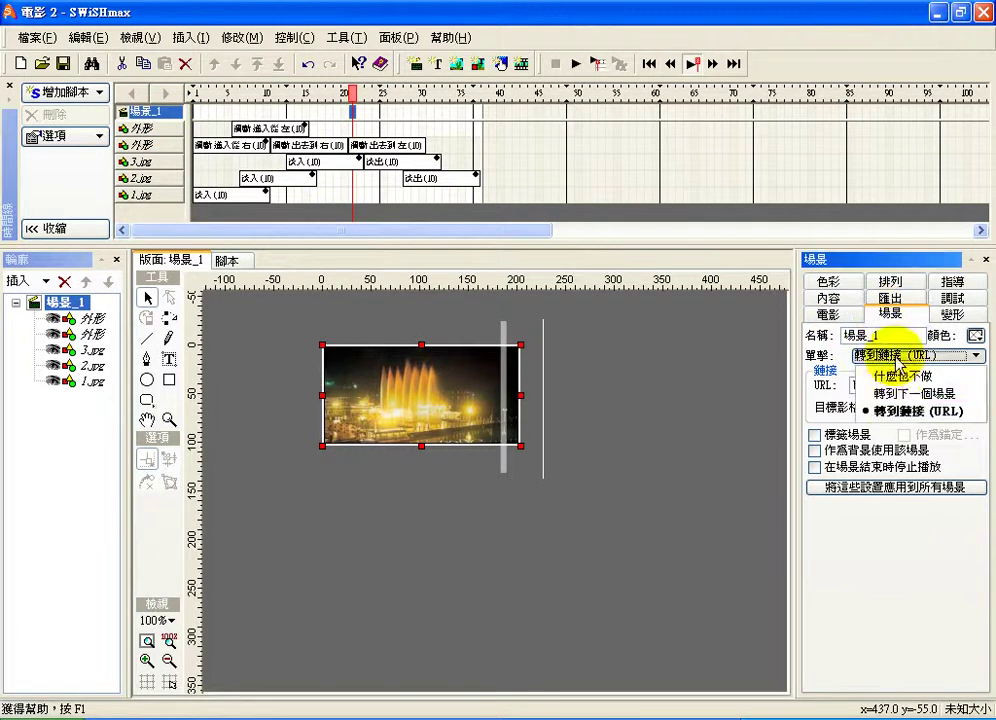
{"action": "left_click", "coordinate": [896, 412]}
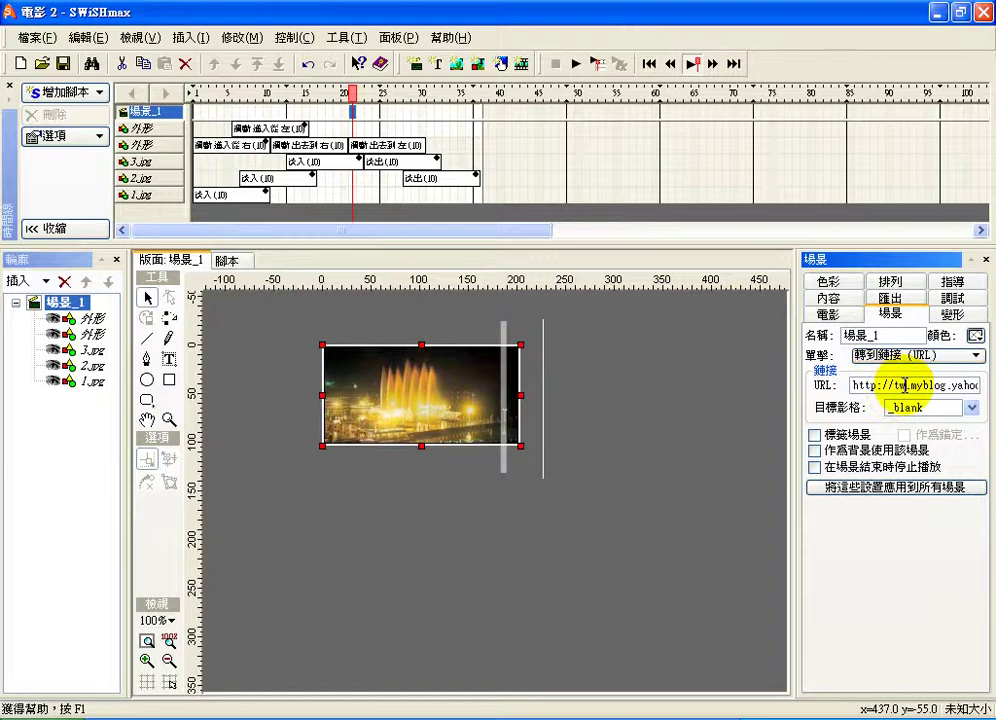
{"action": "left_click", "coordinate": [903, 385]}
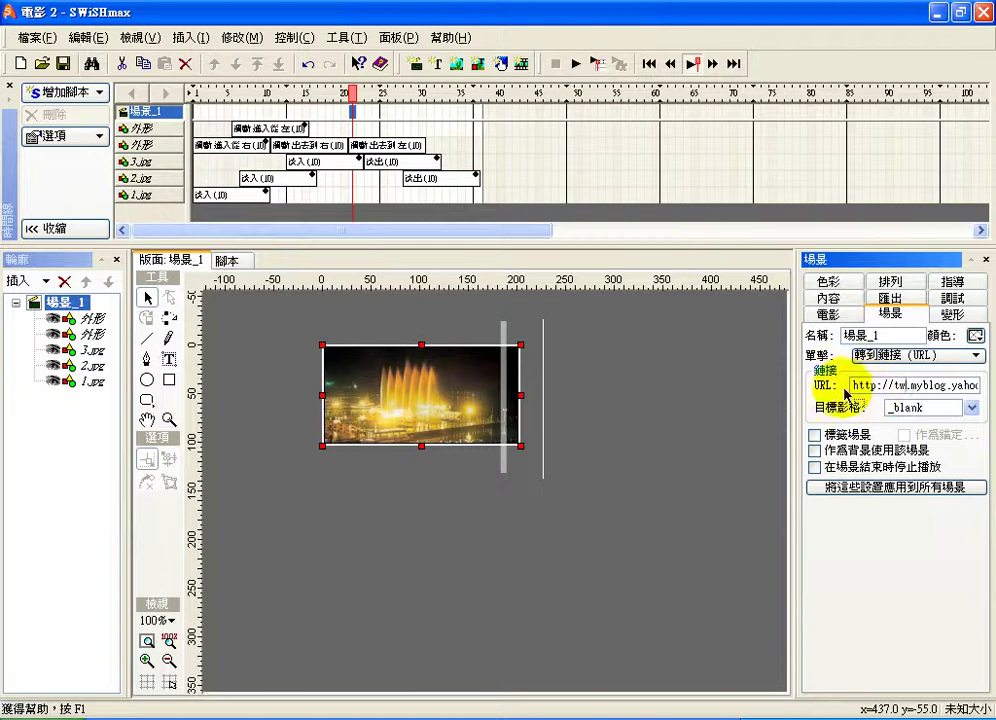
- Start exporting the movie as an SWF file
{"action": "left_click", "coordinate": [37, 37]}
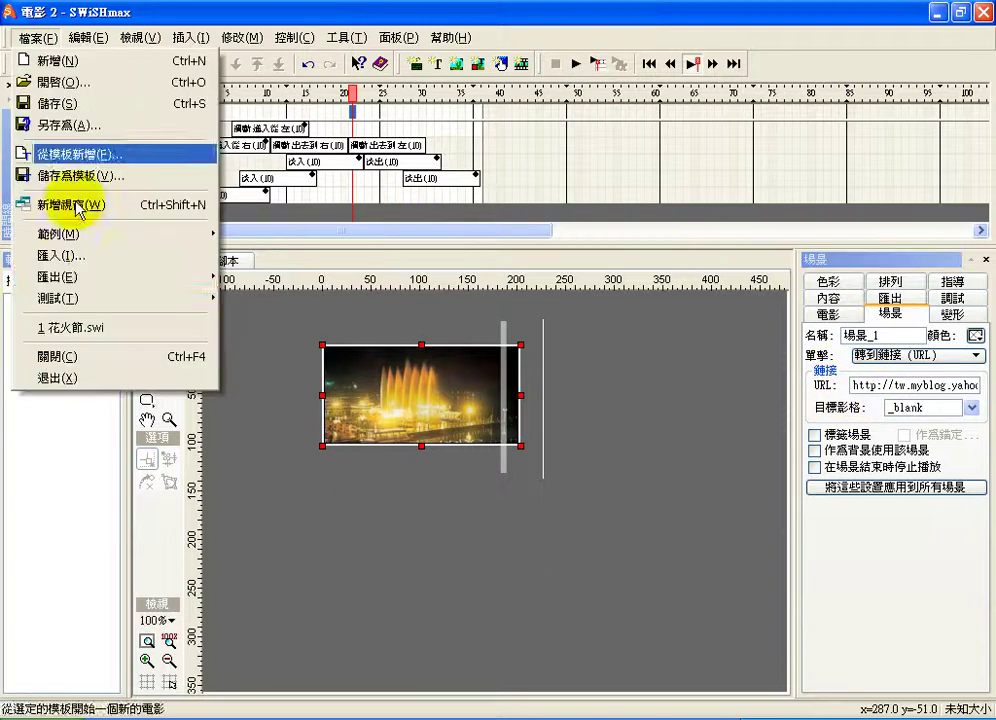
{"action": "mouse_move", "coordinate": [113, 277]}
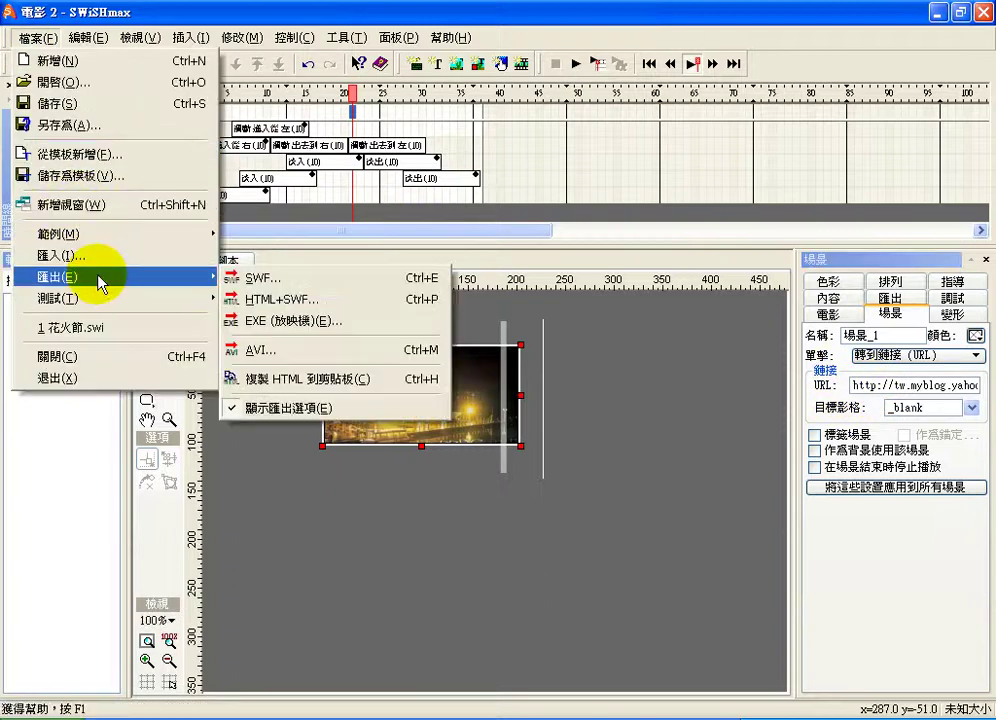
{"action": "left_click", "coordinate": [233, 279]}
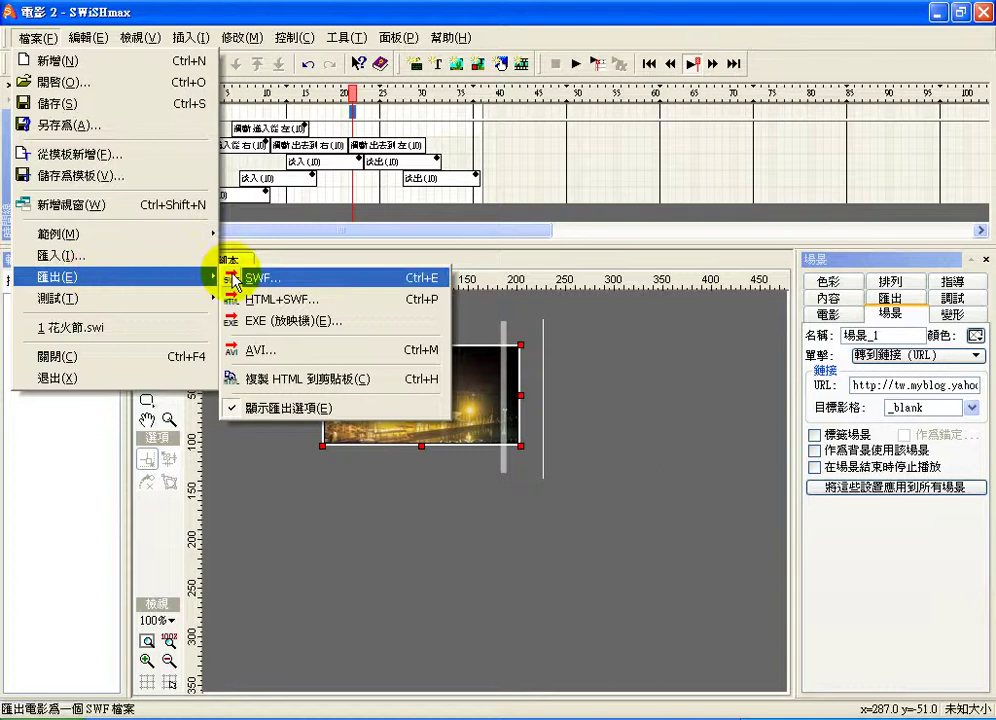